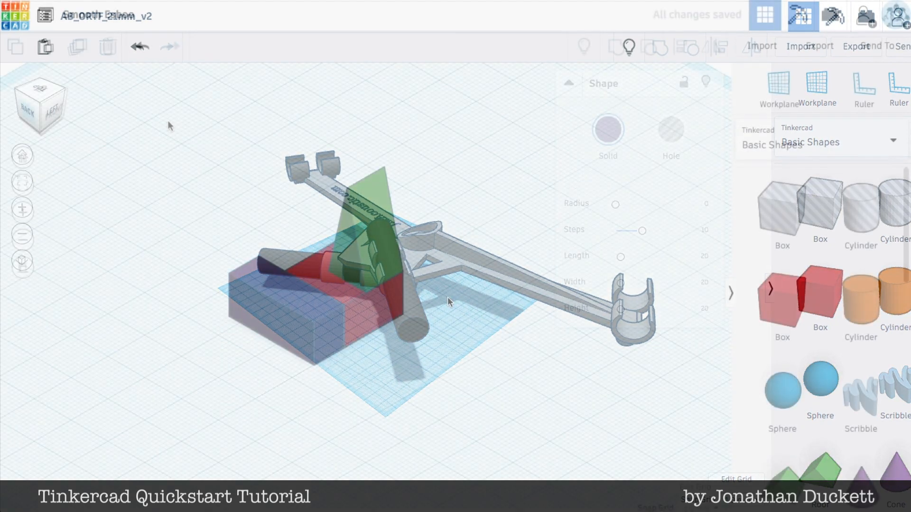
Step: Group the purple box, red box and green roof into one solid shape
{"action": "left_click_drag", "start_coordinate": [149, 98], "coordinate": [464, 395]}
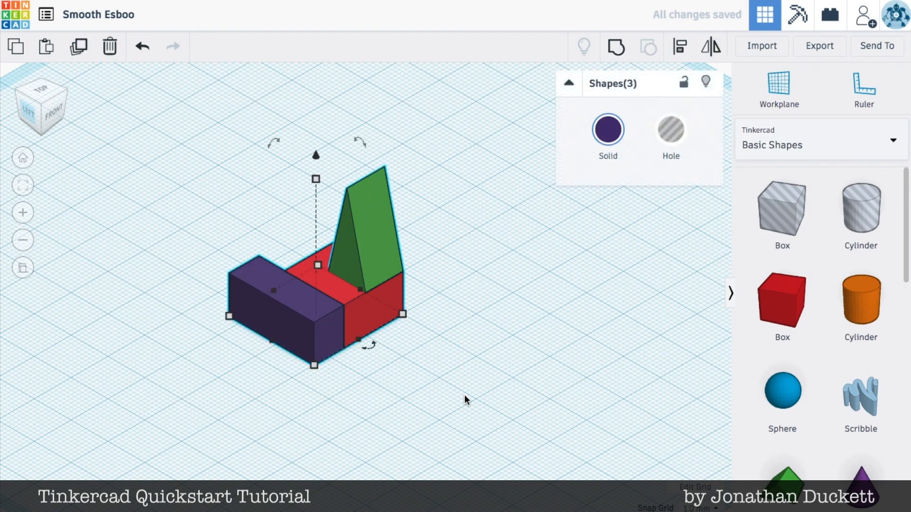
{"action": "left_click", "coordinate": [616, 46]}
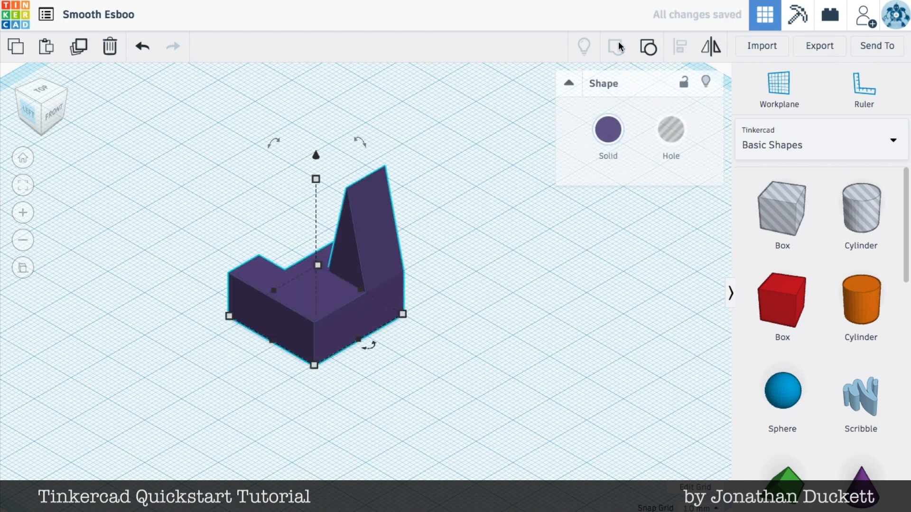
{"action": "left_click", "coordinate": [509, 179]}
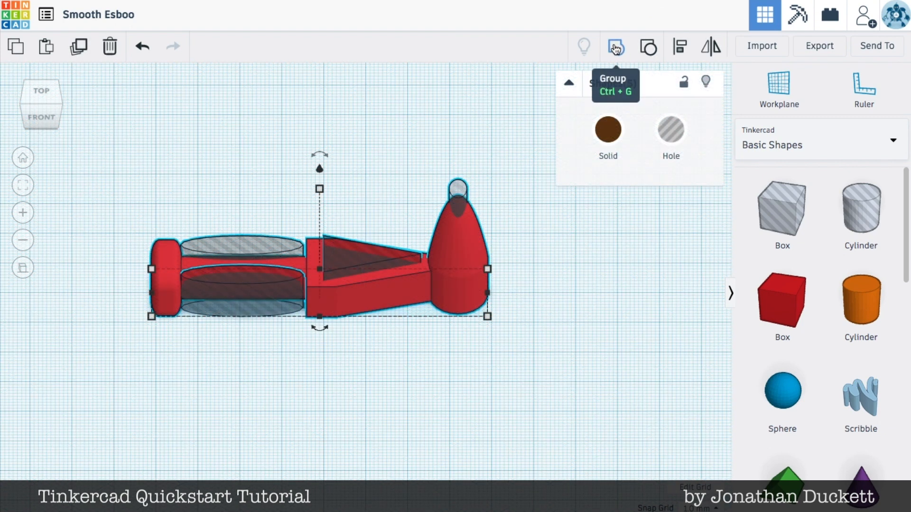
Step: Group the red solids with their hole shapes so the holes cut into the handle, arm and pointed tip
{"action": "left_click", "coordinate": [616, 47]}
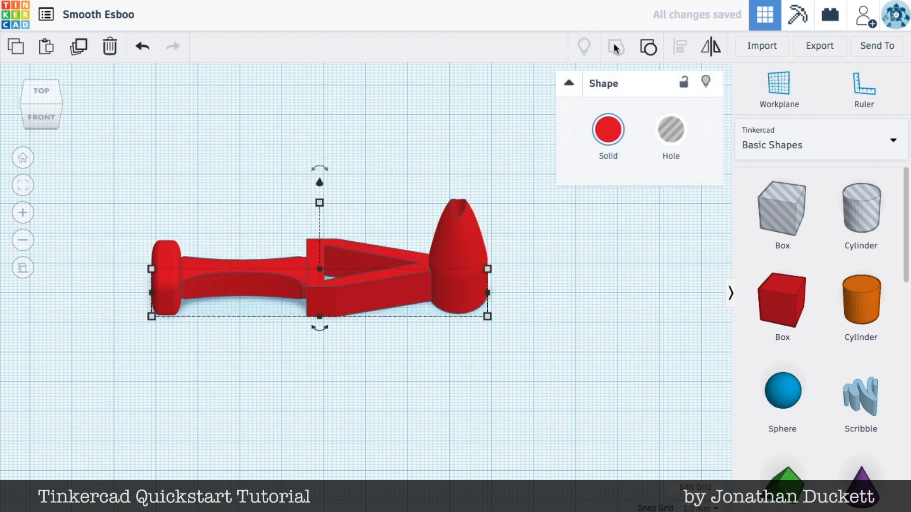
{"action": "left_click", "coordinate": [514, 119]}
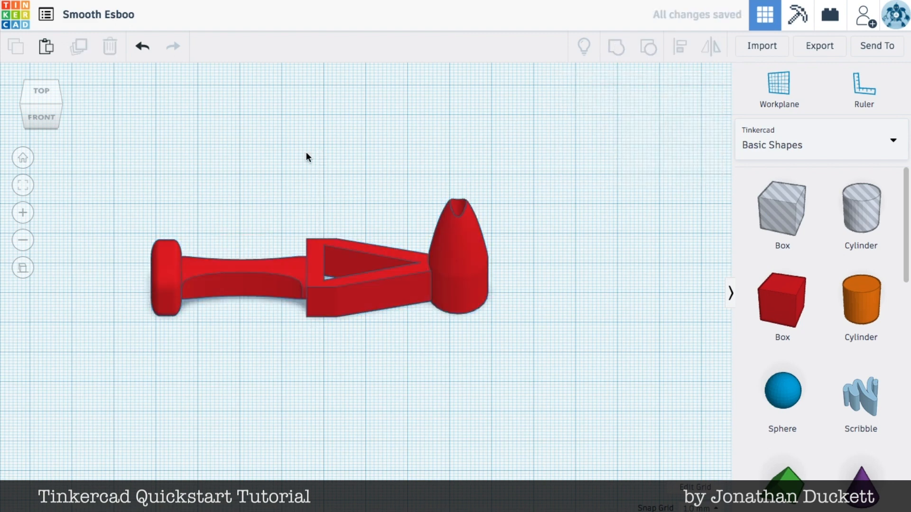
{"action": "left_click", "coordinate": [22, 91]}
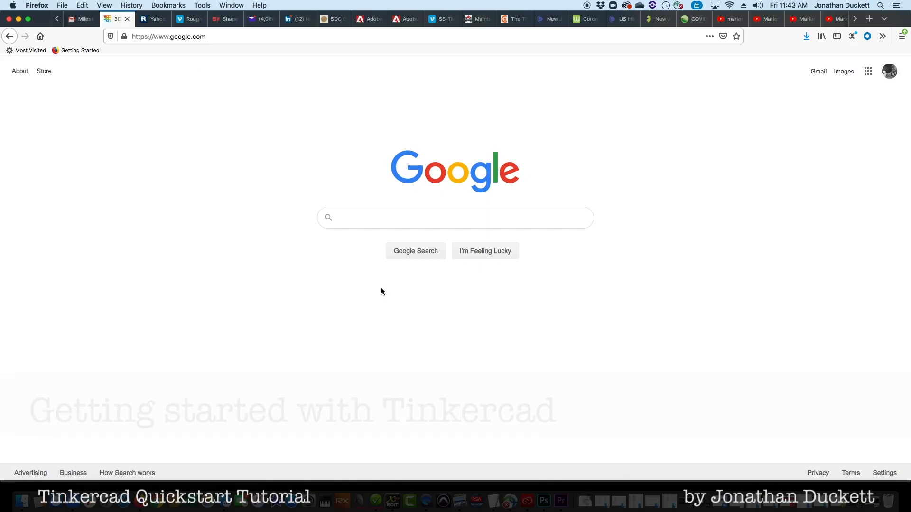
{"action": "left_click", "coordinate": [214, 36]}
{"action": "type", "text": "www.tinkerc"}
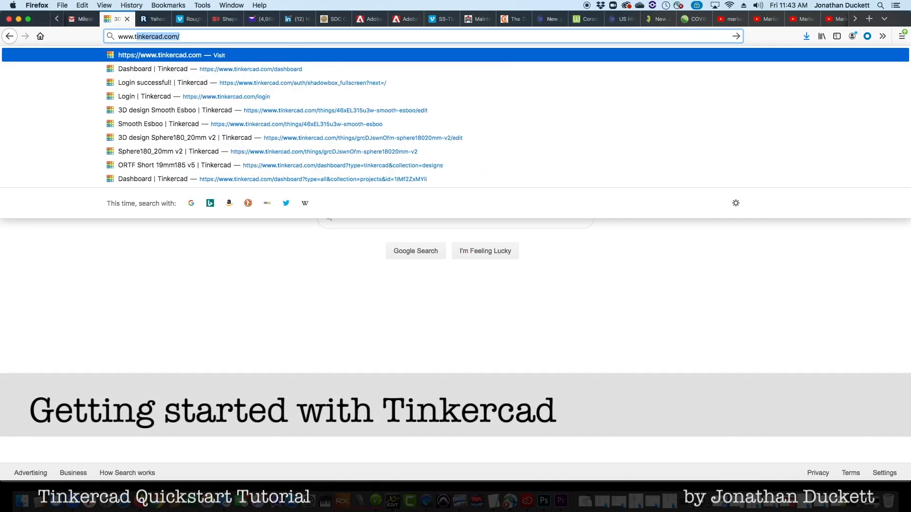
{"action": "type", "text": "ad.com/"}
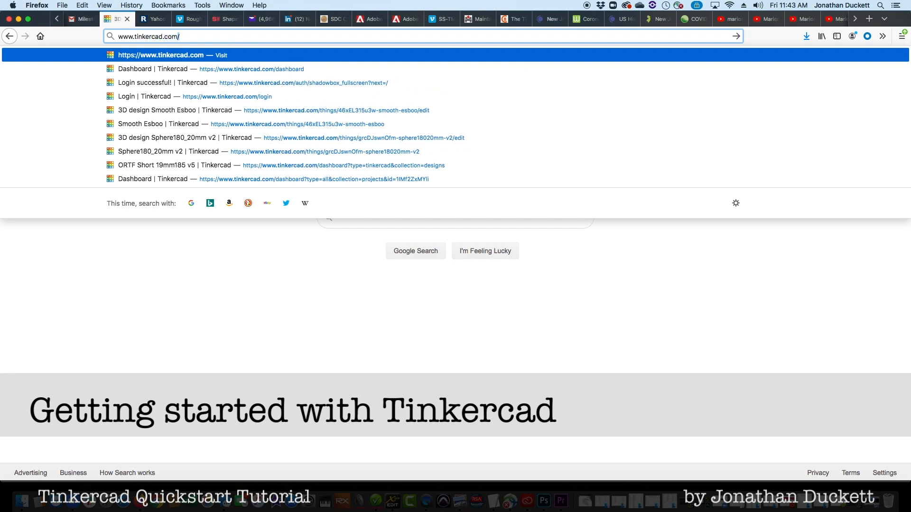
{"action": "key", "text": "Return"}
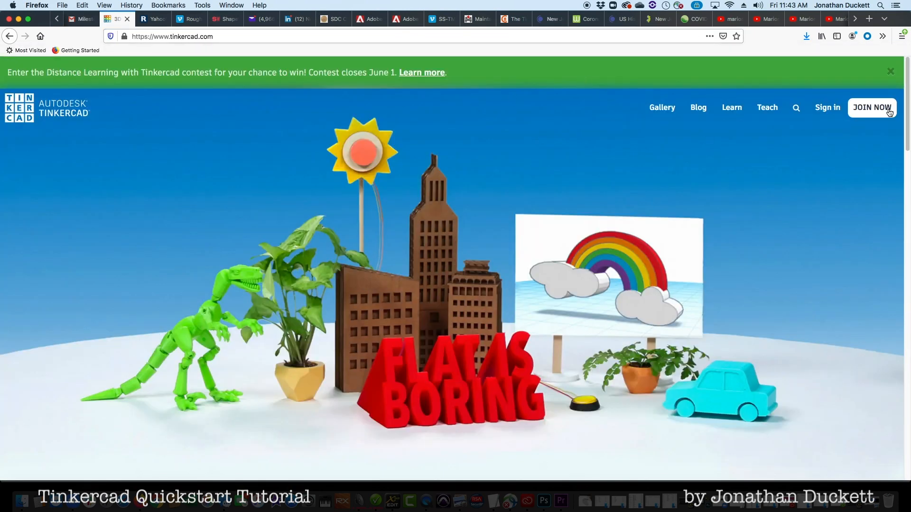
Step: Join with a personal account and create a new 3D design
{"action": "left_click", "coordinate": [888, 111]}
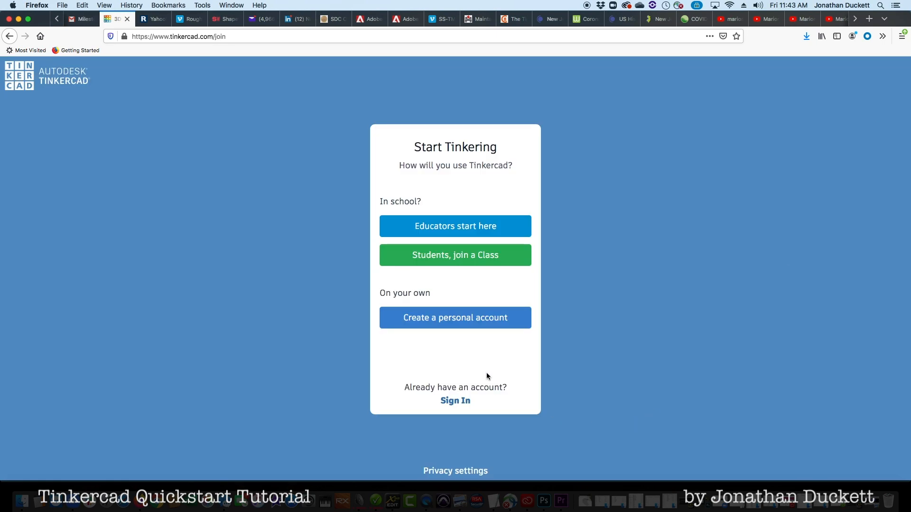
{"action": "left_click", "coordinate": [468, 323]}
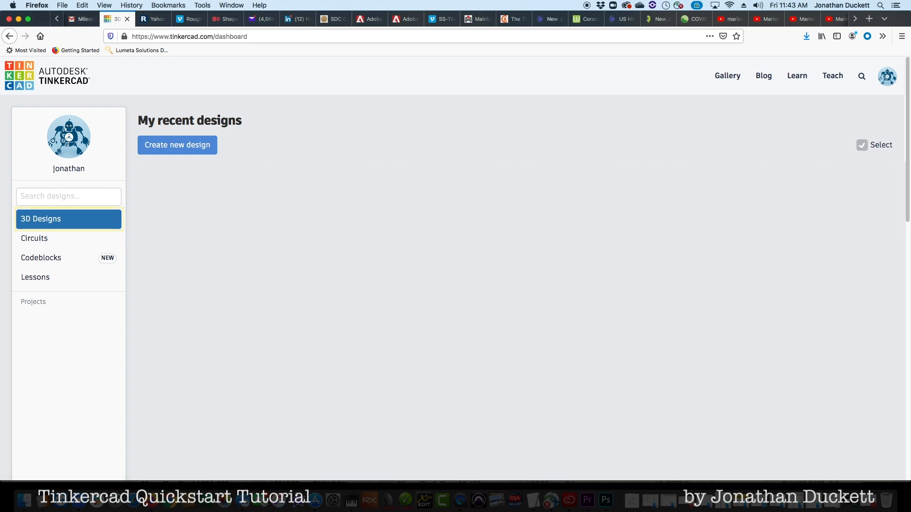
{"action": "left_click", "coordinate": [198, 151]}
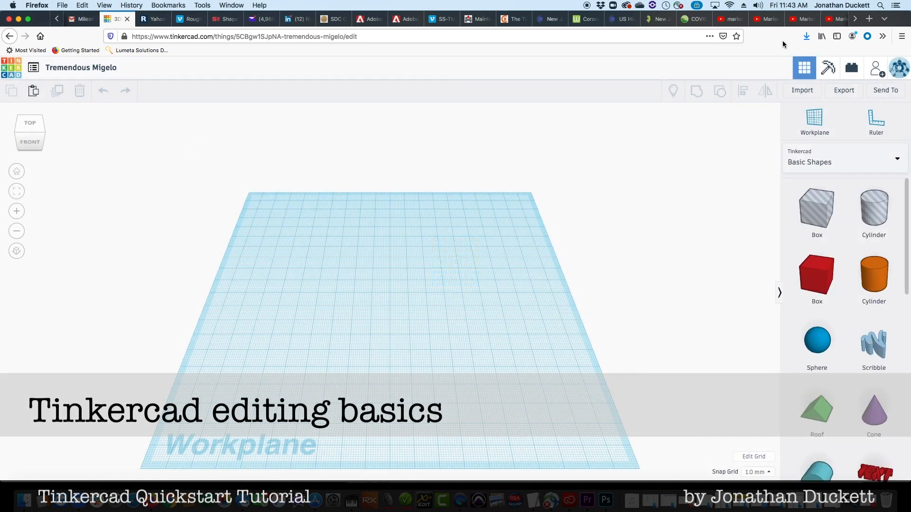
Step: Rename the design as TBrick
{"action": "left_click", "coordinate": [99, 69]}
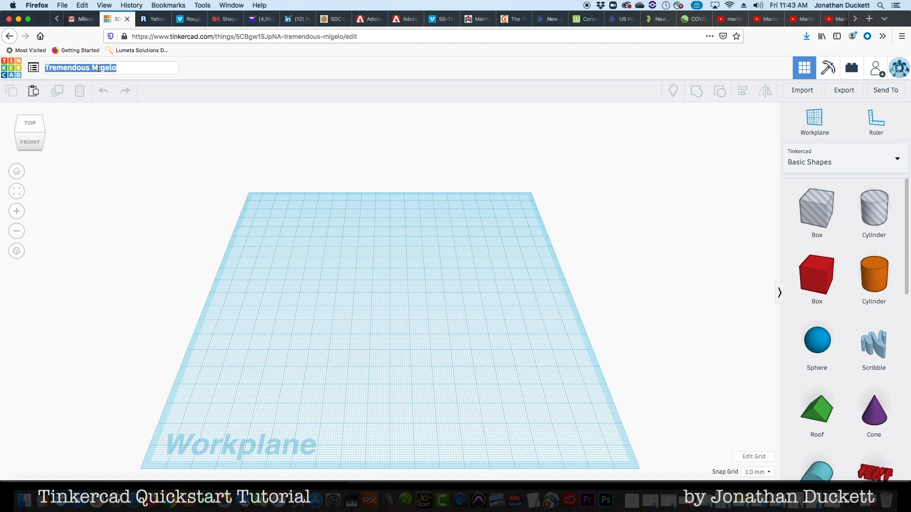
{"action": "type", "text": "TBrick"}
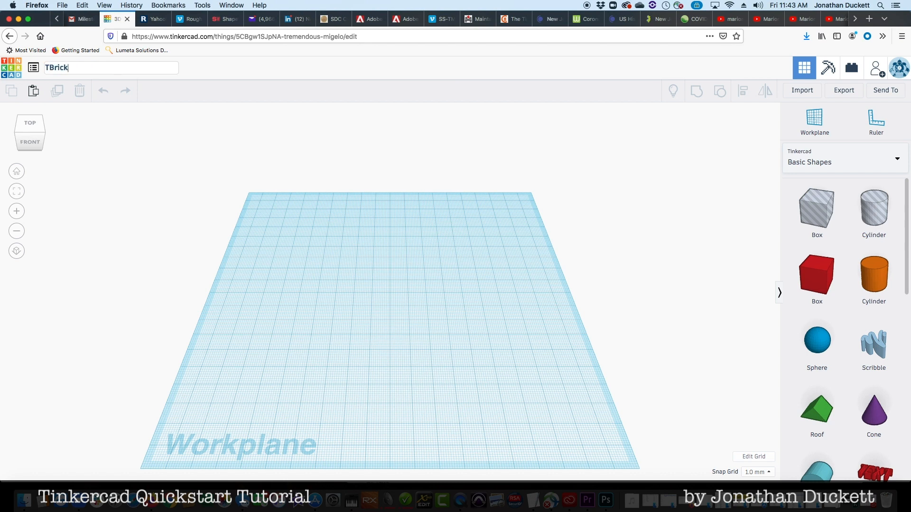
{"action": "key", "text": "Return"}
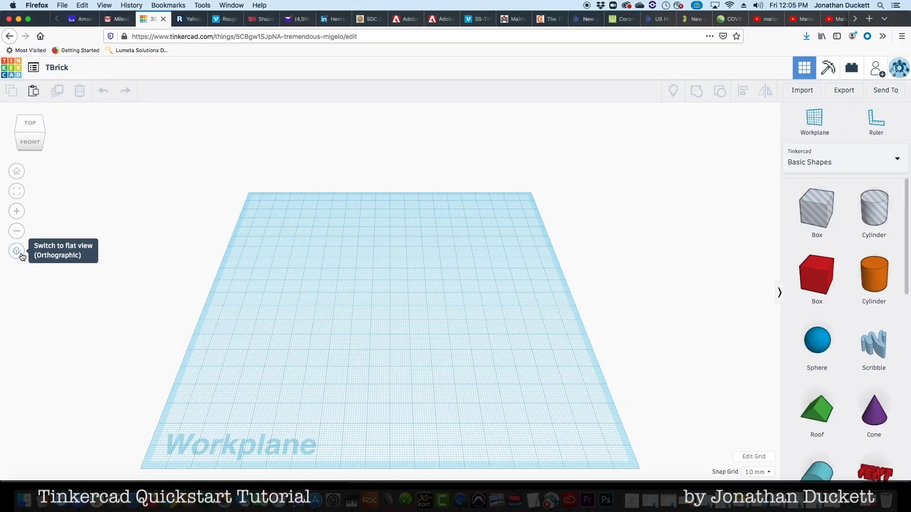
Step: Compare the workplane in orthographic and perspective view, ending in perspective view
{"action": "left_click", "coordinate": [30, 342]}
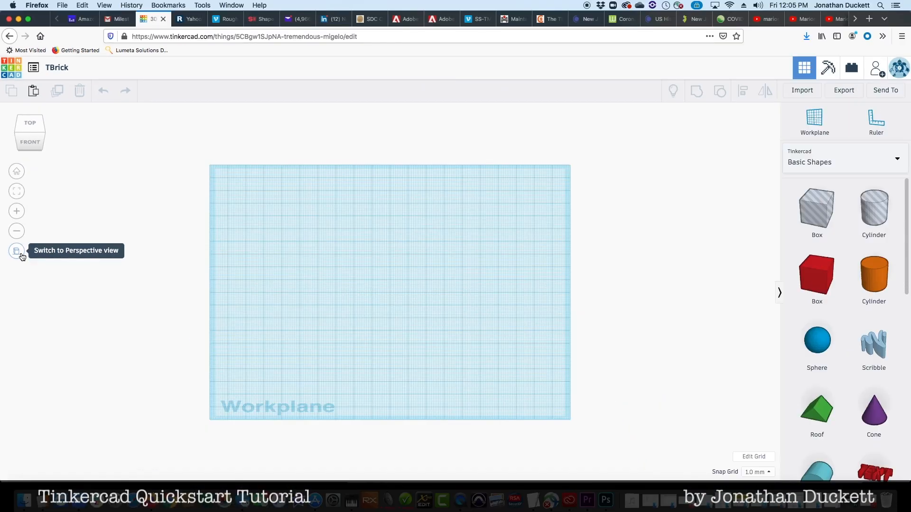
{"action": "left_click", "coordinate": [16, 252]}
{"action": "left_click", "coordinate": [17, 251]}
{"action": "left_click", "coordinate": [17, 252]}
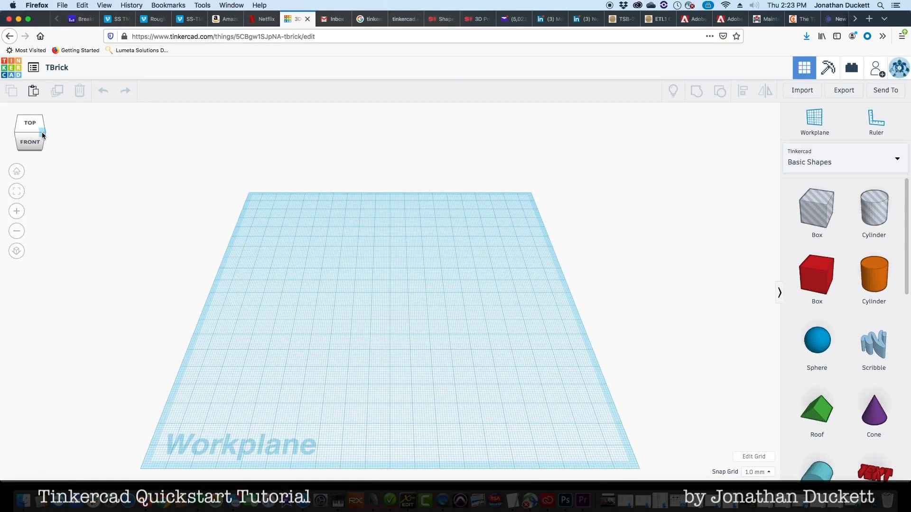
Step: Examine the workplane from its front, right, back and left sides and corners, including a level view from the left
{"action": "left_click", "coordinate": [42, 135]}
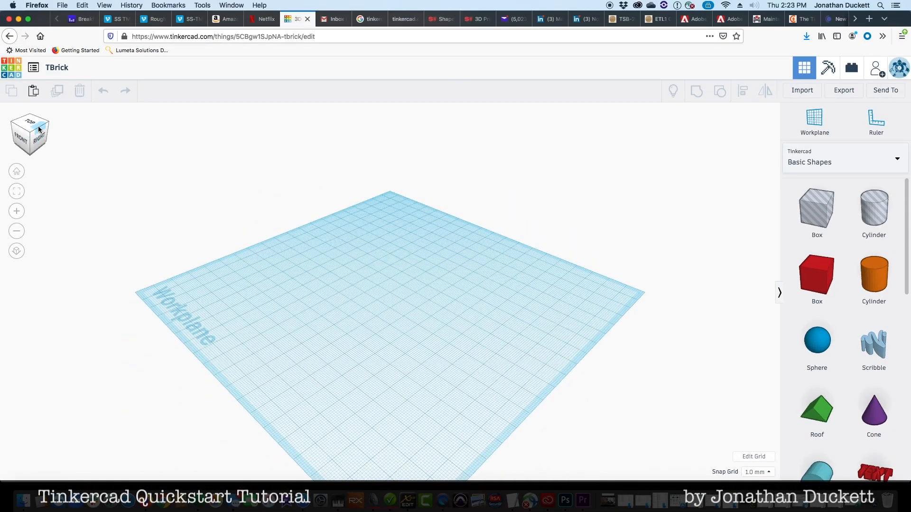
{"action": "left_click", "coordinate": [39, 129]}
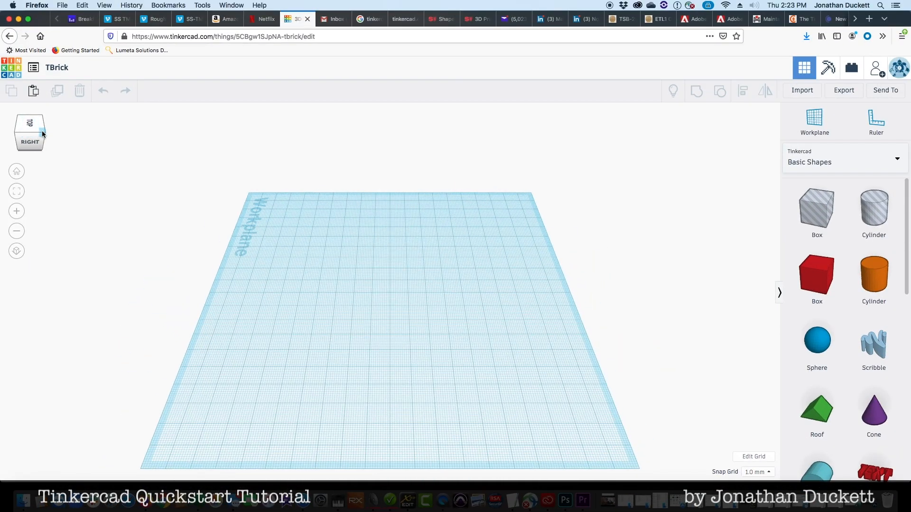
{"action": "left_click", "coordinate": [42, 130]}
{"action": "left_click", "coordinate": [40, 130]}
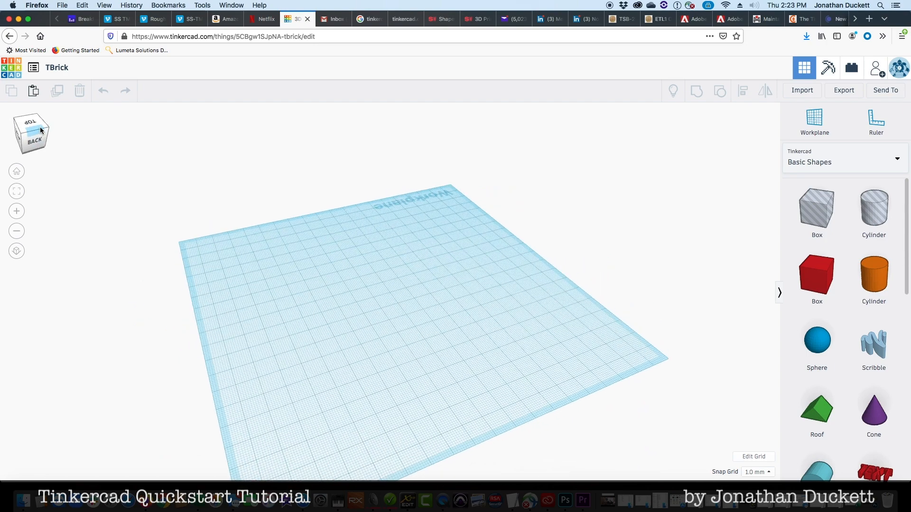
{"action": "left_click", "coordinate": [44, 131]}
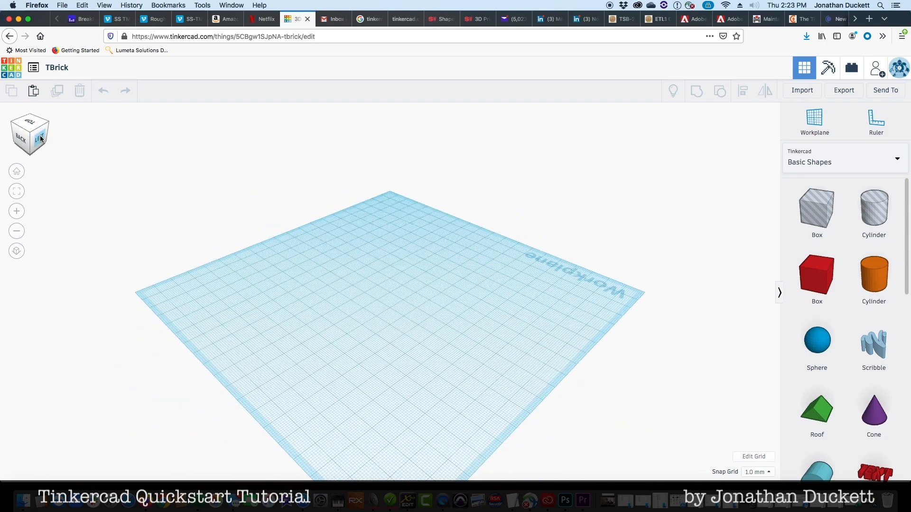
{"action": "left_click", "coordinate": [43, 134]}
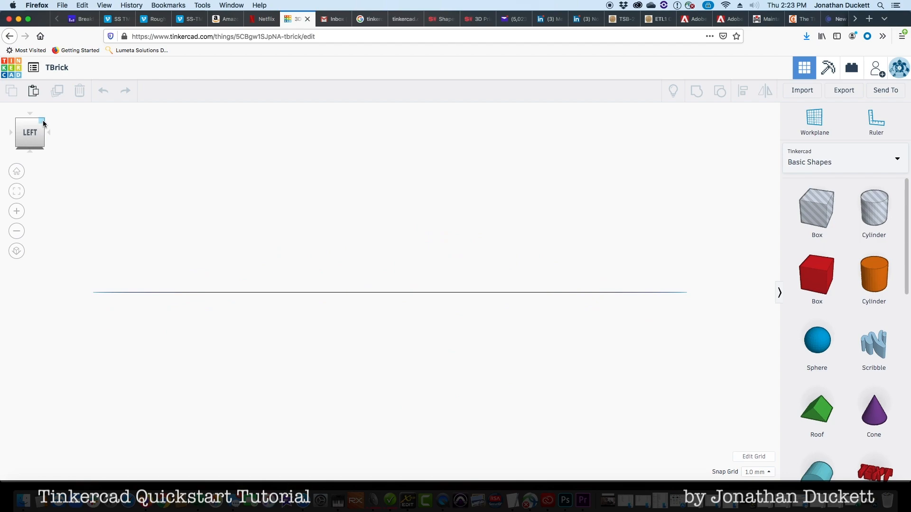
{"action": "left_click", "coordinate": [44, 124]}
{"action": "left_click", "coordinate": [41, 132]}
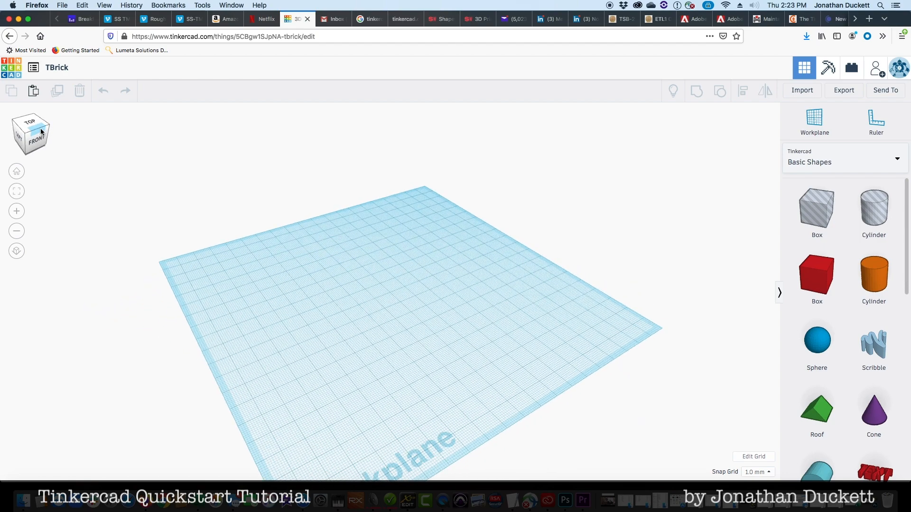
{"action": "right_click_drag", "start_coordinate": [139, 157], "coordinate": [232, 229]}
{"action": "left_click_drag", "start_coordinate": [232, 229], "coordinate": [539, 138], "text": "ctrl"}
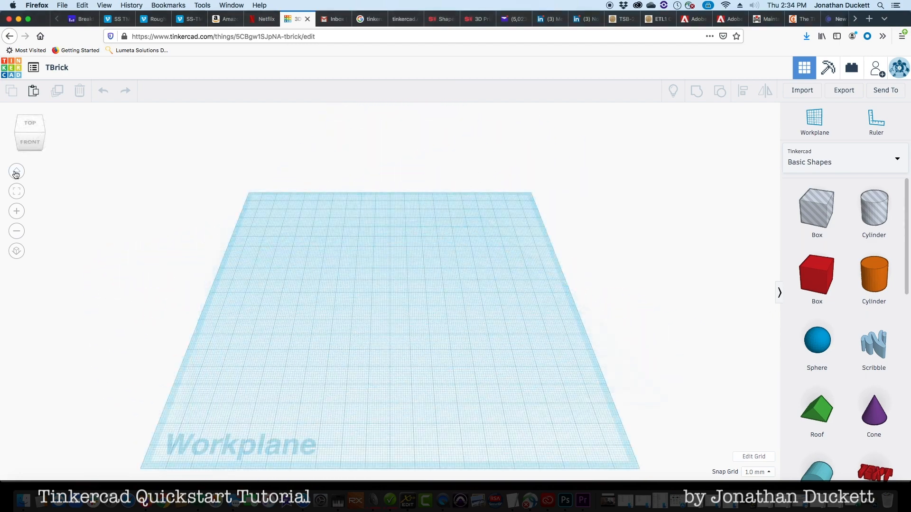
Step: Examine the workplane close up and from far away, restore the home view, and view the red part from above
{"action": "scroll", "coordinate": [390, 292], "scroll_direction": "up", "scroll_amount": 10}
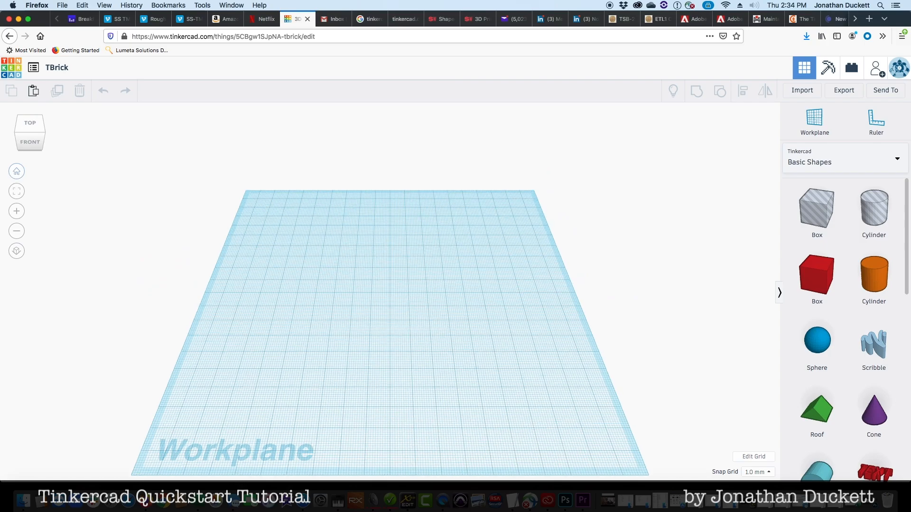
{"action": "scroll", "coordinate": [390, 292], "scroll_direction": "up", "scroll_amount": 8}
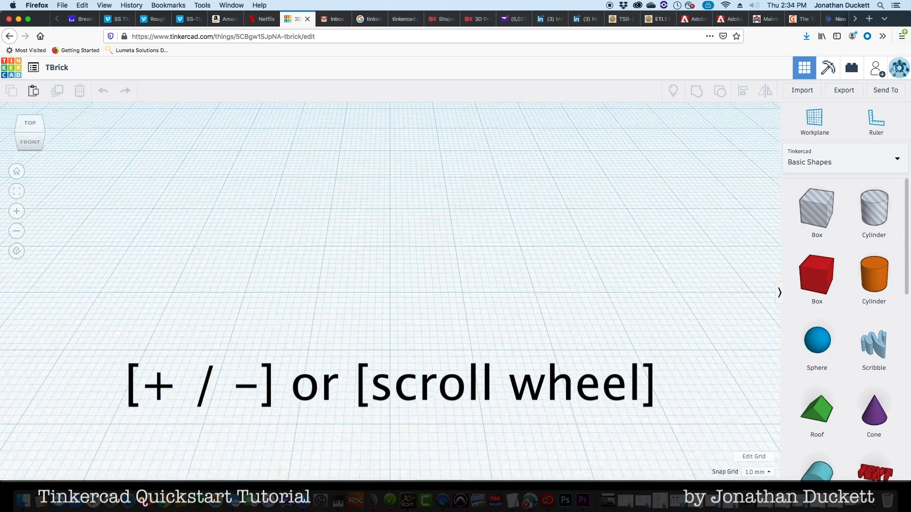
{"action": "scroll", "coordinate": [390, 292], "scroll_direction": "down", "scroll_amount": 8}
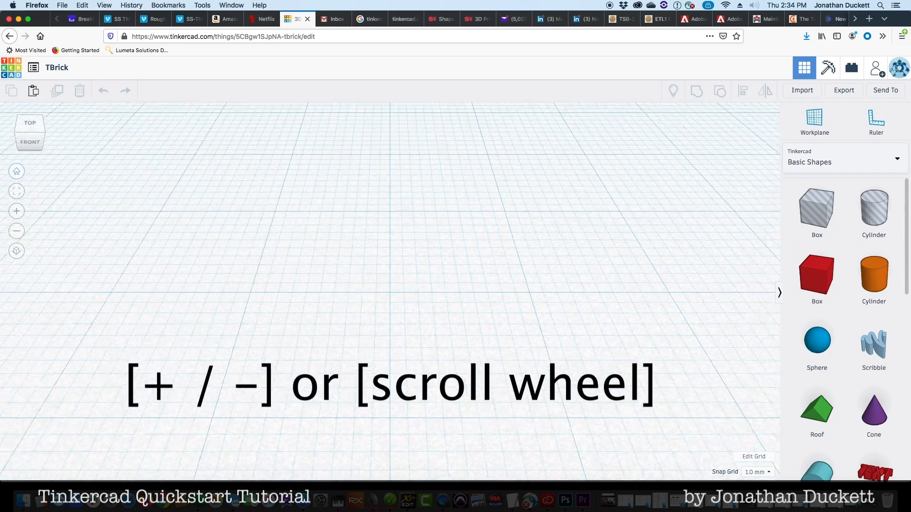
{"action": "scroll", "coordinate": [390, 292], "scroll_direction": "down", "scroll_amount": 10}
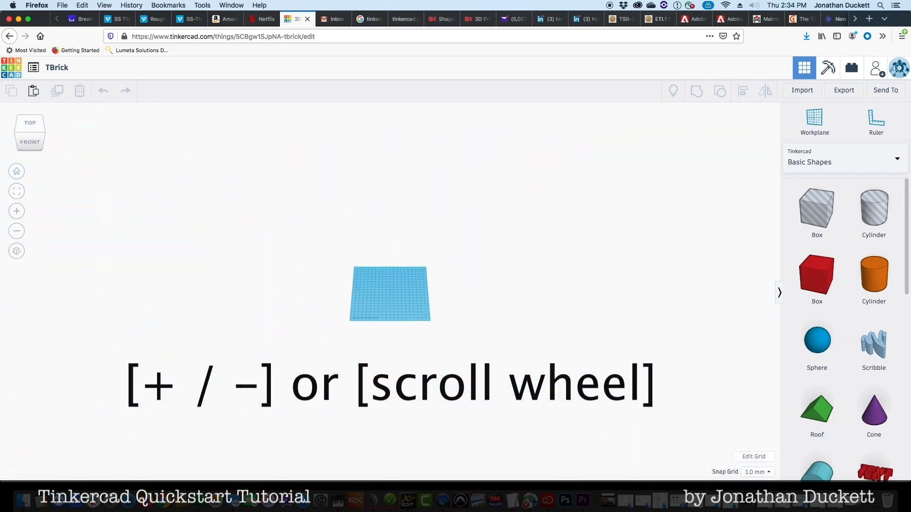
{"action": "left_click", "coordinate": [17, 172]}
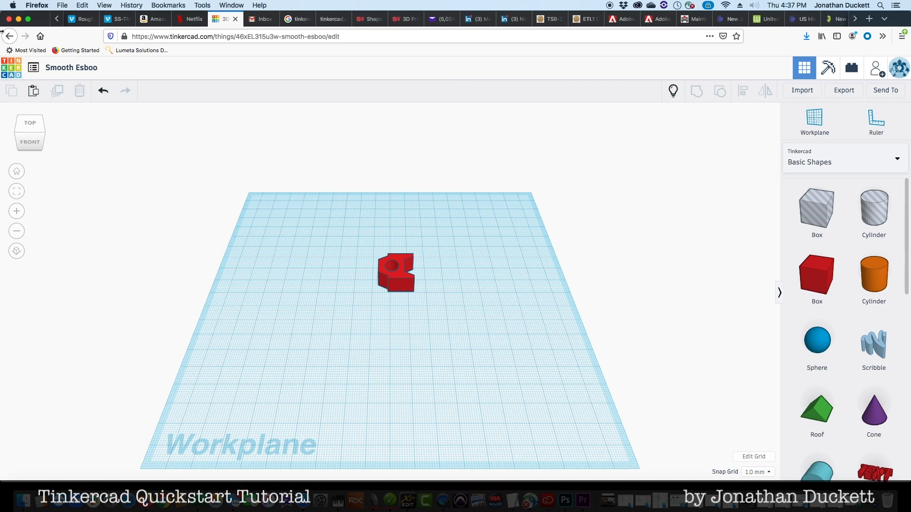
{"action": "left_click", "coordinate": [29, 124]}
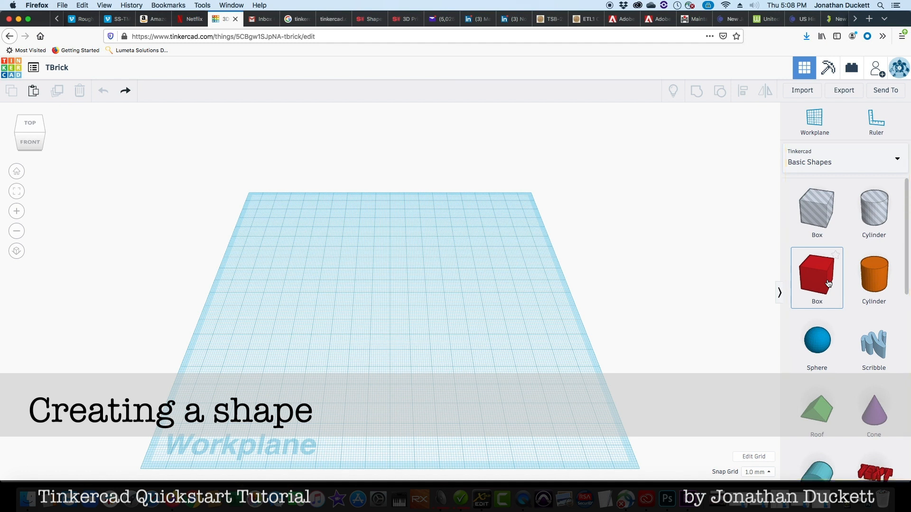
Step: Place a solid red box at the centre of the workplane
{"action": "left_click_drag", "start_coordinate": [828, 283], "coordinate": [468, 289]}
{"action": "left_click_drag", "start_coordinate": [399, 293], "coordinate": [390, 294]}
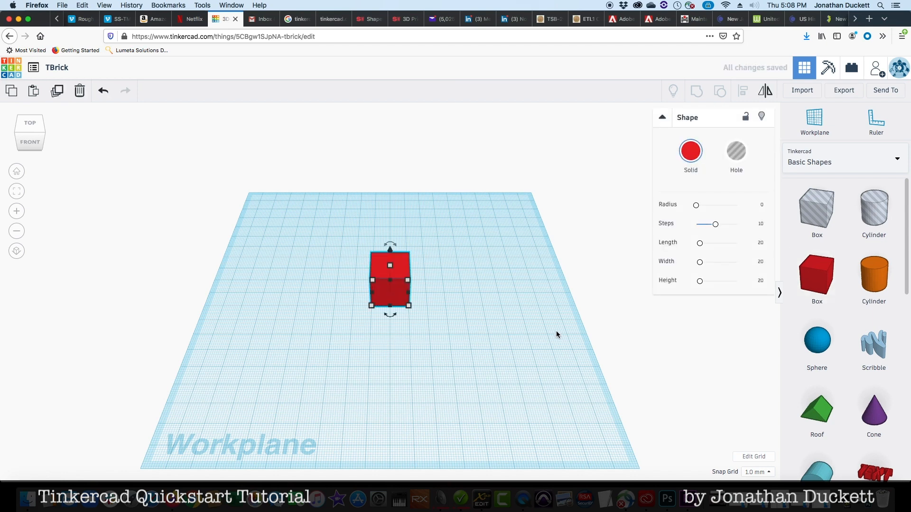
Step: Try resizing the box's base to 33 by 47 mm and its width alone to 61 mm, undoing each change
{"action": "mouse_move", "coordinate": [408, 306]}
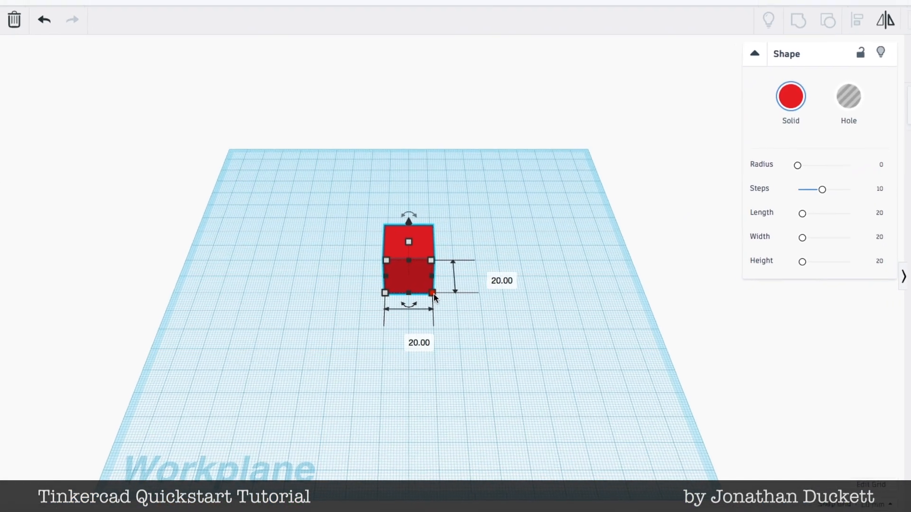
{"action": "left_click_drag", "start_coordinate": [433, 294], "coordinate": [470, 344]}
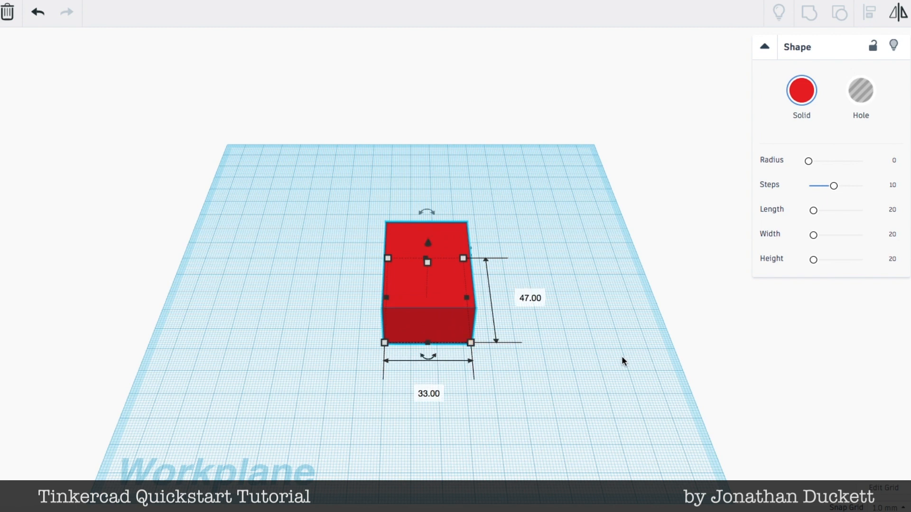
{"action": "key", "text": "ctrl+z"}
{"action": "left_click_drag", "start_coordinate": [435, 278], "coordinate": [546, 284]}
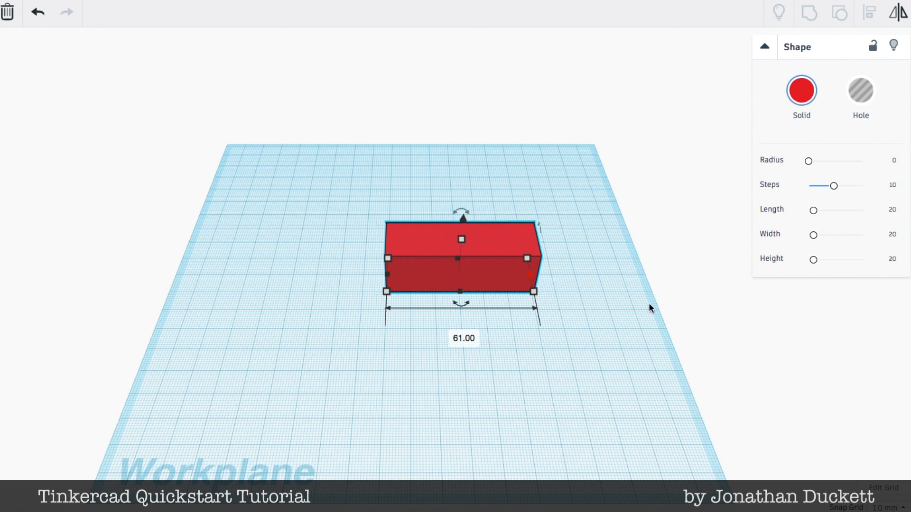
{"action": "key", "text": "ctrl+z"}
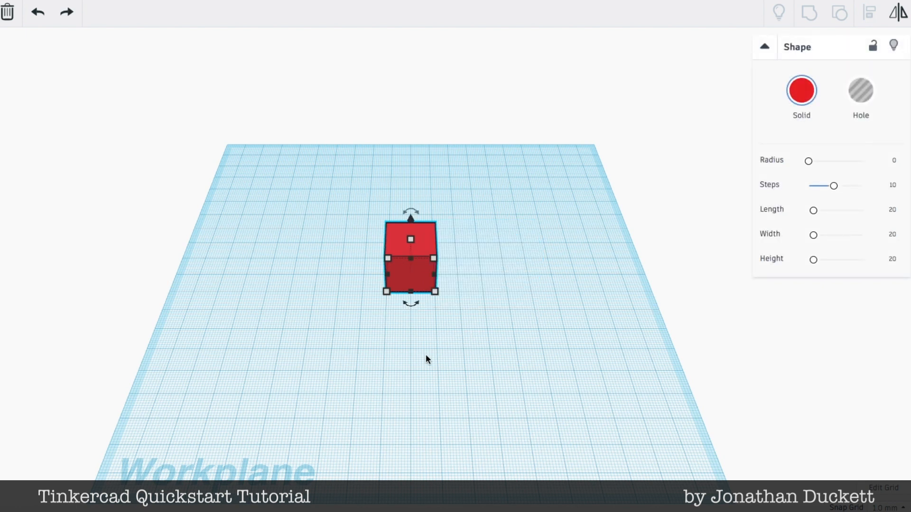
Step: Try rotating the box 27° and then -44° about different axes, undoing each rotation
{"action": "left_click_drag", "start_coordinate": [409, 307], "coordinate": [360, 349]}
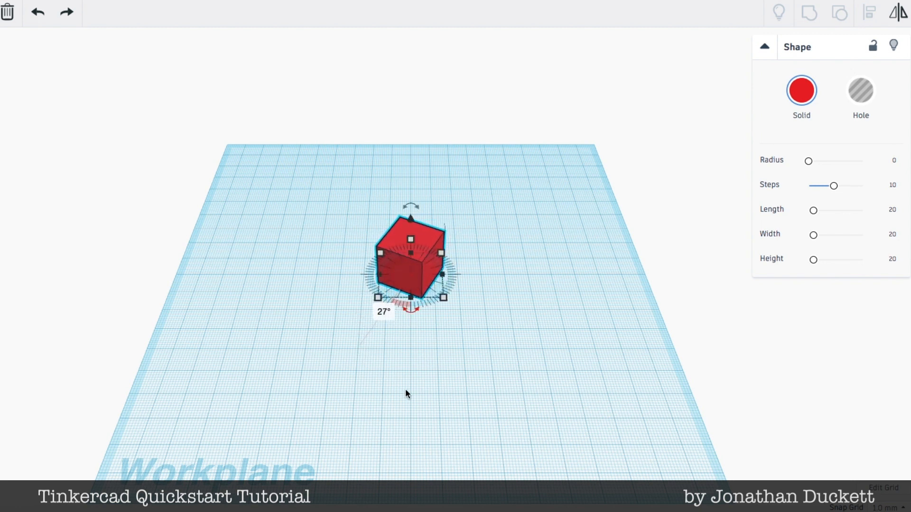
{"action": "key", "text": "ctrl+z"}
{"action": "left_click_drag", "start_coordinate": [411, 209], "coordinate": [444, 220]}
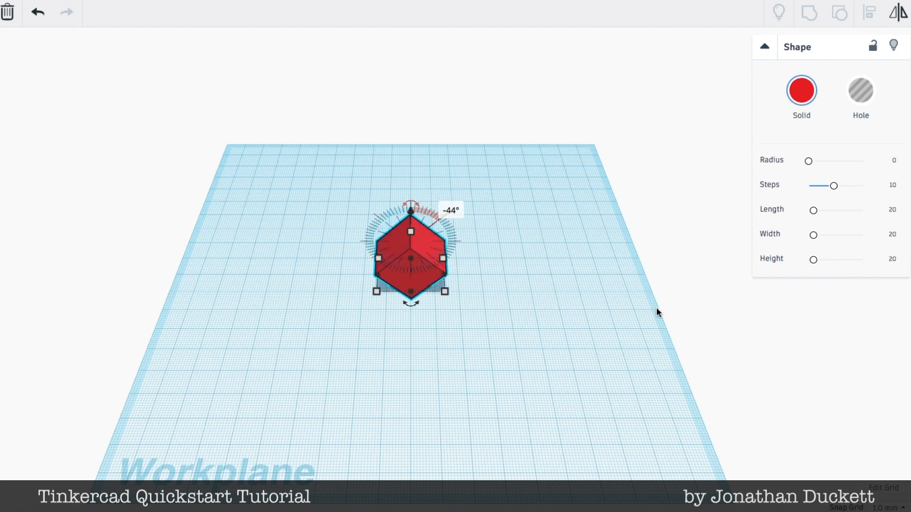
{"action": "key", "text": "ctrl+z"}
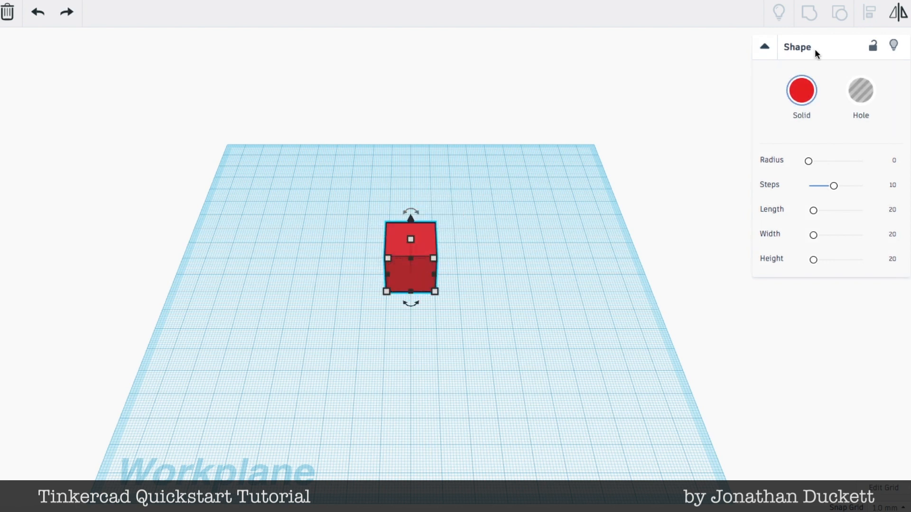
{"action": "mouse_move", "coordinate": [411, 219]}
{"action": "left_mouse_down"}
{"action": "mouse_move", "coordinate": [402, 100]}
{"action": "mouse_move", "coordinate": [411, 219]}
{"action": "left_mouse_up"}
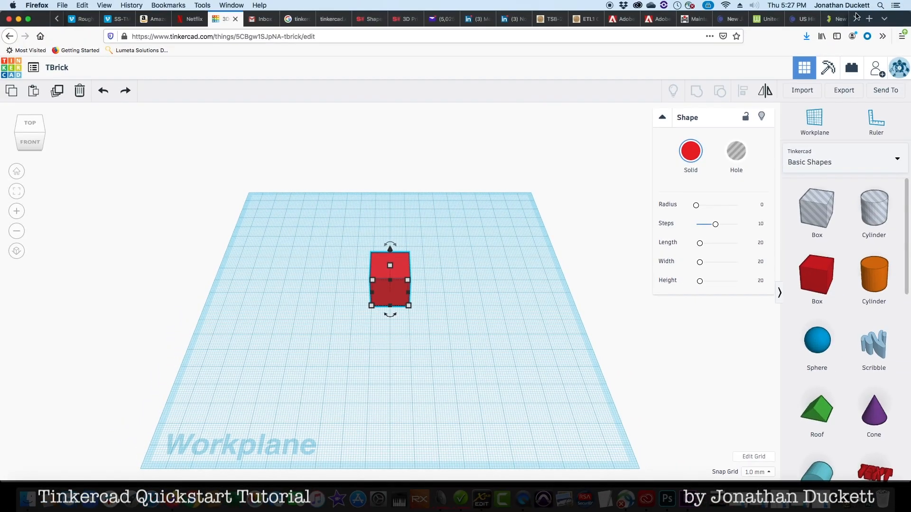
Step: Try dark red and dark orange on the box before restoring bright red, and try making it a hole before returning it to solid
{"action": "left_click", "coordinate": [690, 158]}
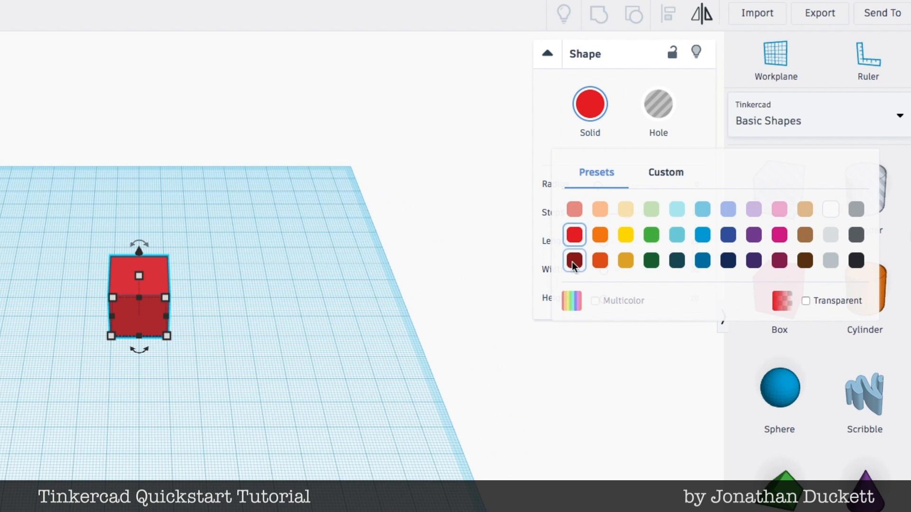
{"action": "left_click", "coordinate": [573, 262]}
{"action": "left_click", "coordinate": [592, 110]}
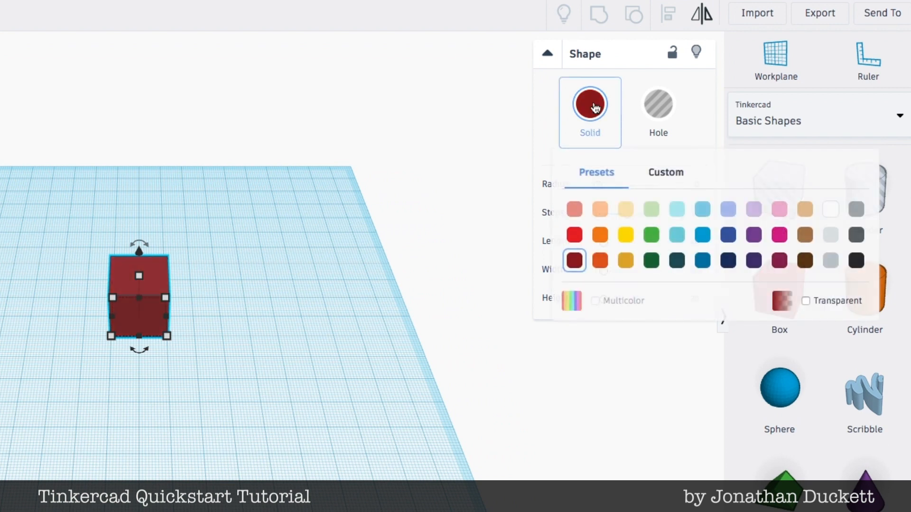
{"action": "left_click", "coordinate": [599, 263]}
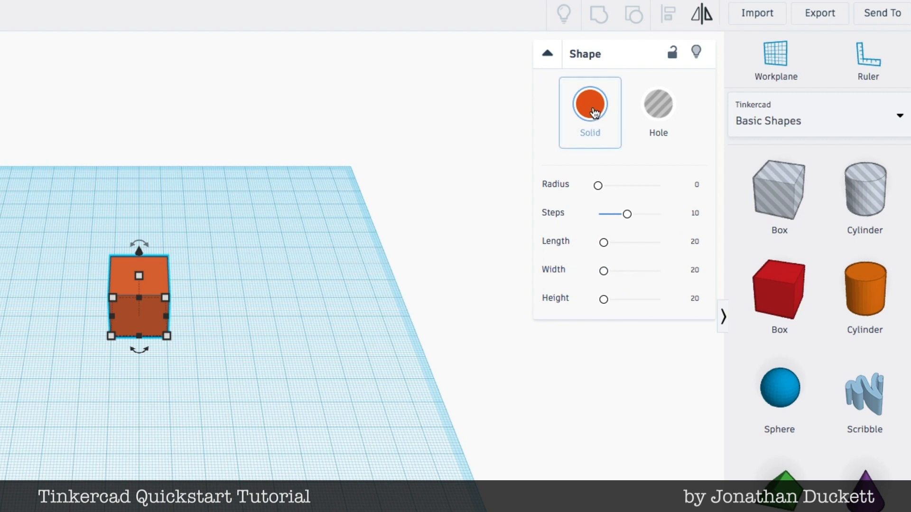
{"action": "left_click", "coordinate": [593, 111]}
{"action": "left_click", "coordinate": [574, 235]}
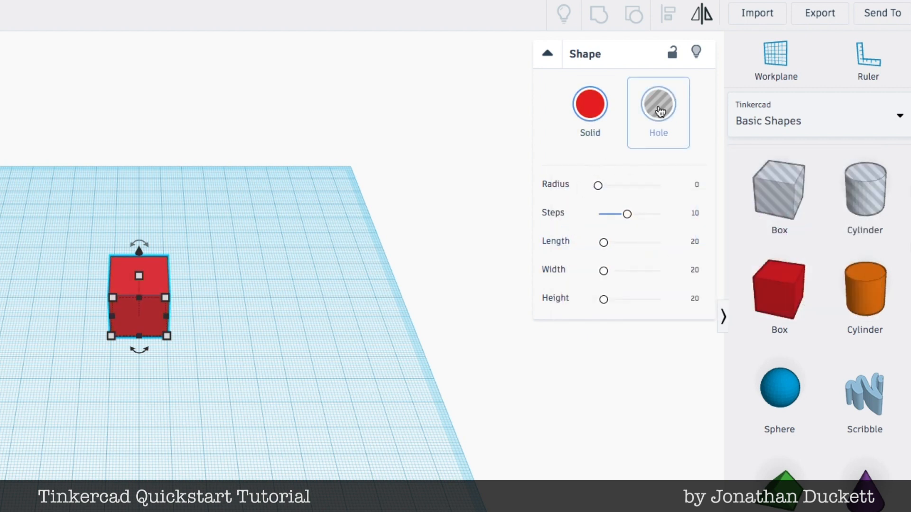
{"action": "left_click", "coordinate": [659, 109]}
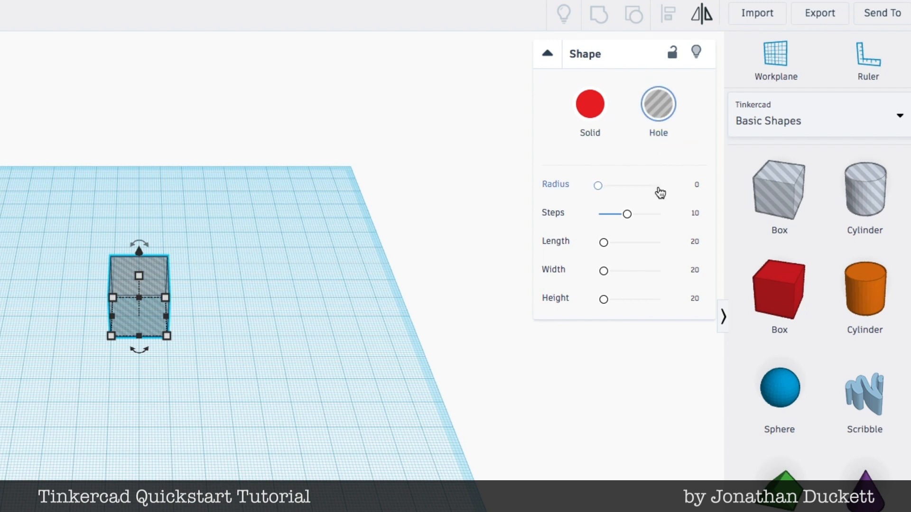
{"action": "left_click", "coordinate": [587, 105]}
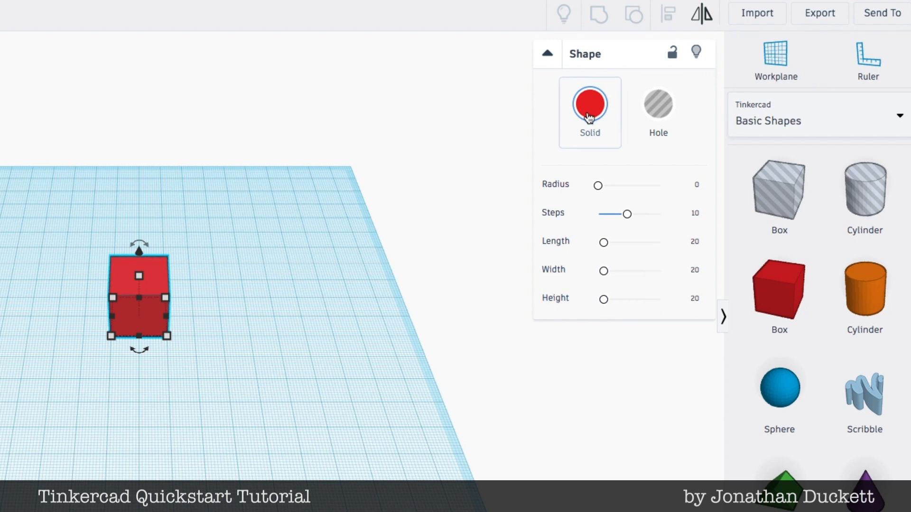
Step: Recolour the solid box dark red and set its height to 10 mm
{"action": "left_click", "coordinate": [591, 112]}
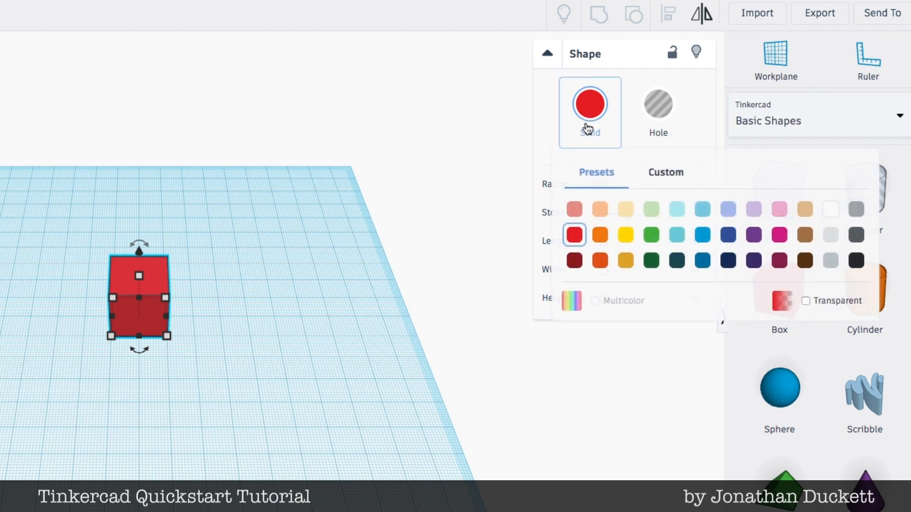
{"action": "left_click", "coordinate": [580, 262]}
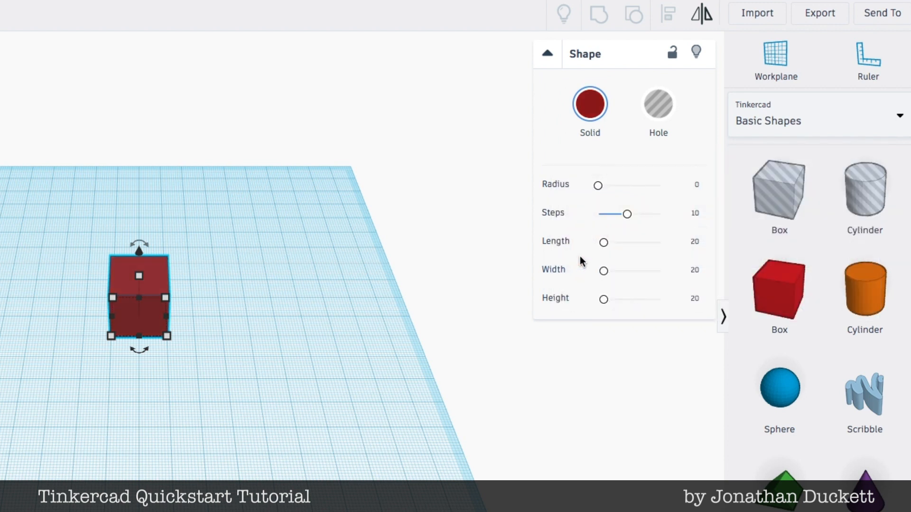
{"action": "left_click", "coordinate": [695, 301]}
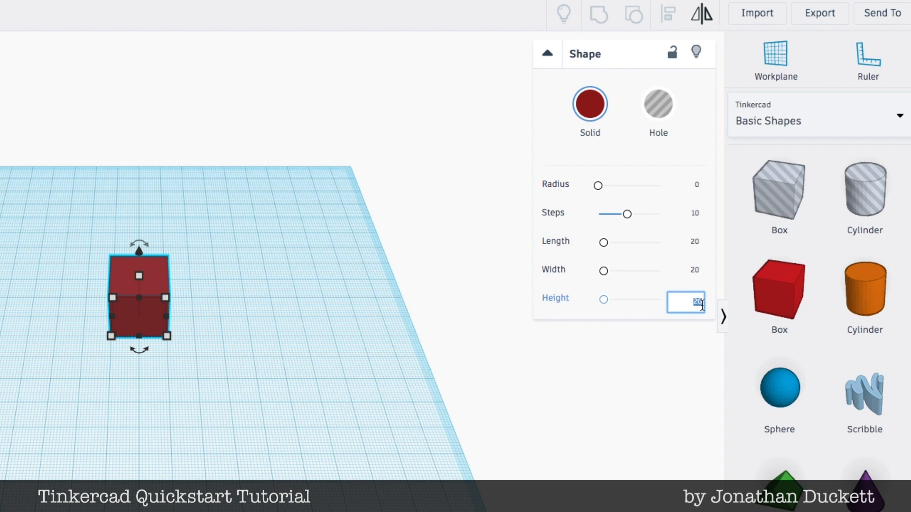
{"action": "type", "text": "1"}
{"action": "key", "text": "Return"}
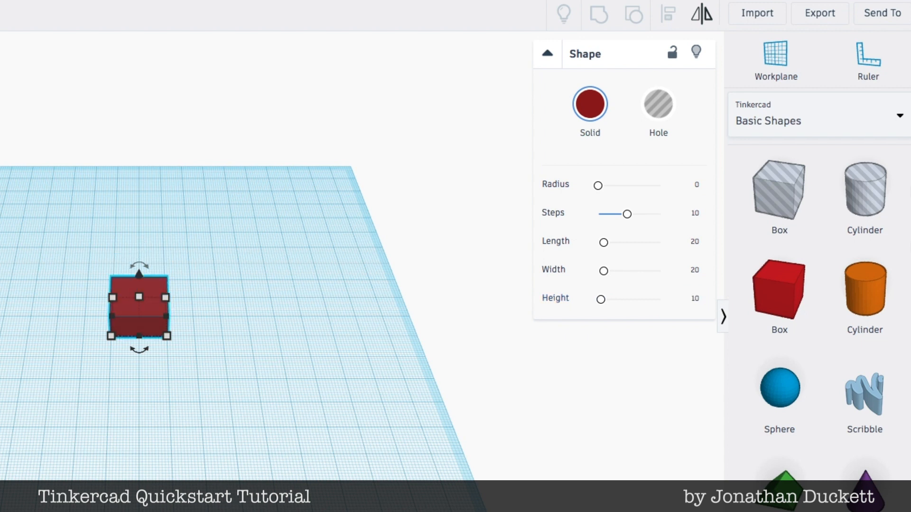
{"action": "left_click", "coordinate": [214, 307]}
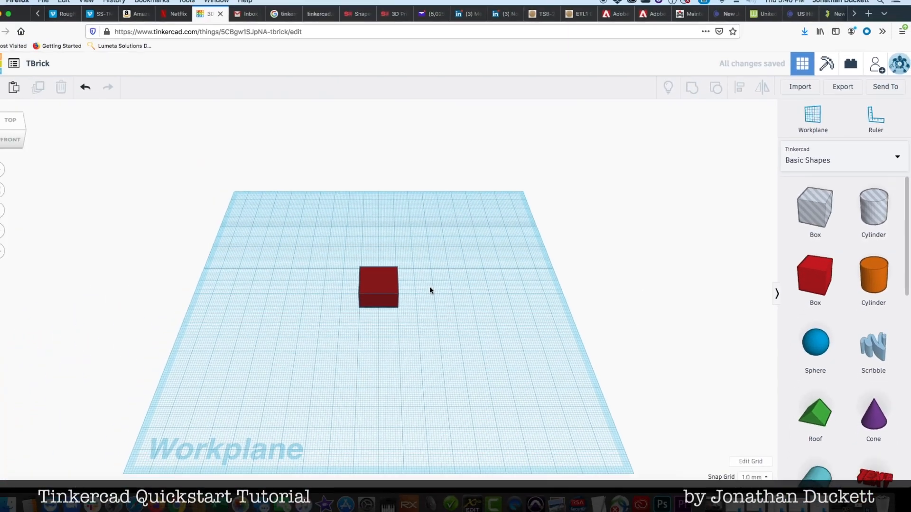
Step: Place a six-sided polygon from the basic shapes on the workplane, just left of the red box
{"action": "scroll", "coordinate": [902, 200], "scroll_direction": "down", "scroll_amount": 2}
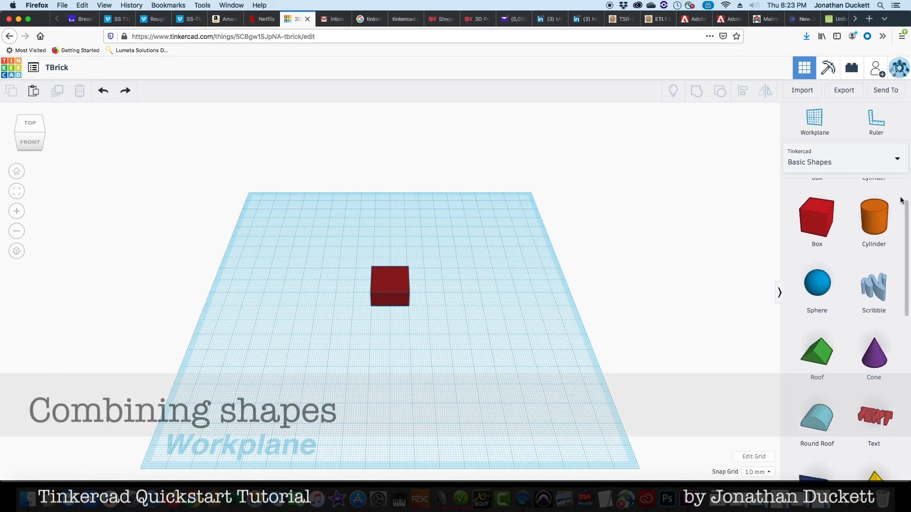
{"action": "scroll", "coordinate": [902, 200], "scroll_direction": "down", "scroll_amount": 5}
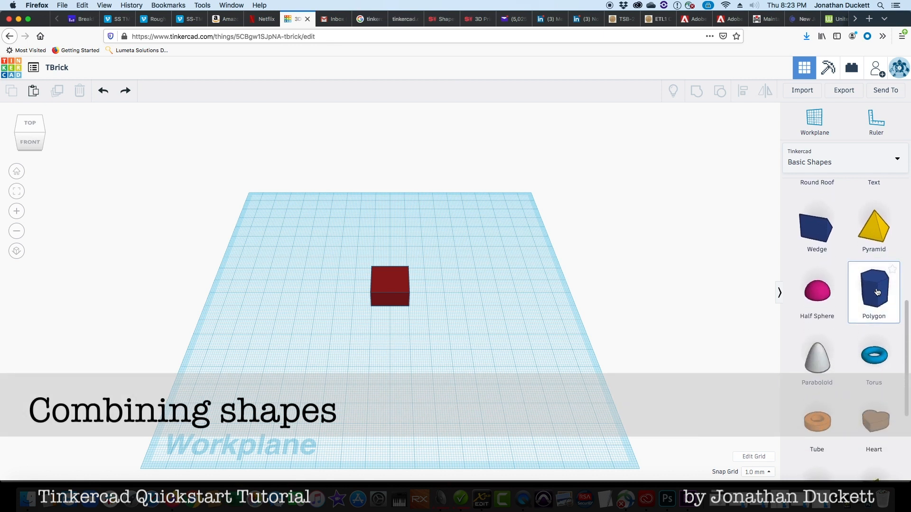
{"action": "left_click_drag", "start_coordinate": [877, 292], "coordinate": [343, 294]}
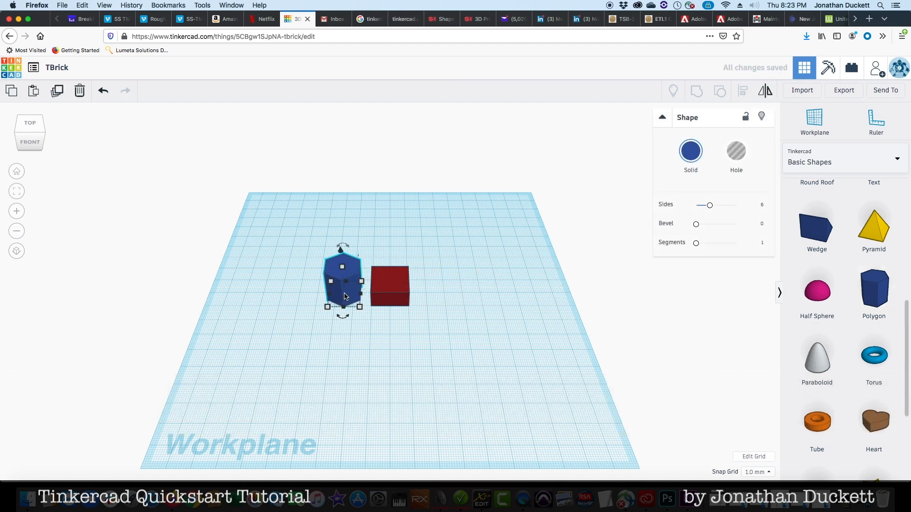
{"action": "left_click", "coordinate": [427, 288]}
Step: Switch to an orthographic top view and move the polygon slightly closer to the red box, lining up their front and back edges
{"action": "right_click_drag", "start_coordinate": [428, 287], "coordinate": [335, 229]}
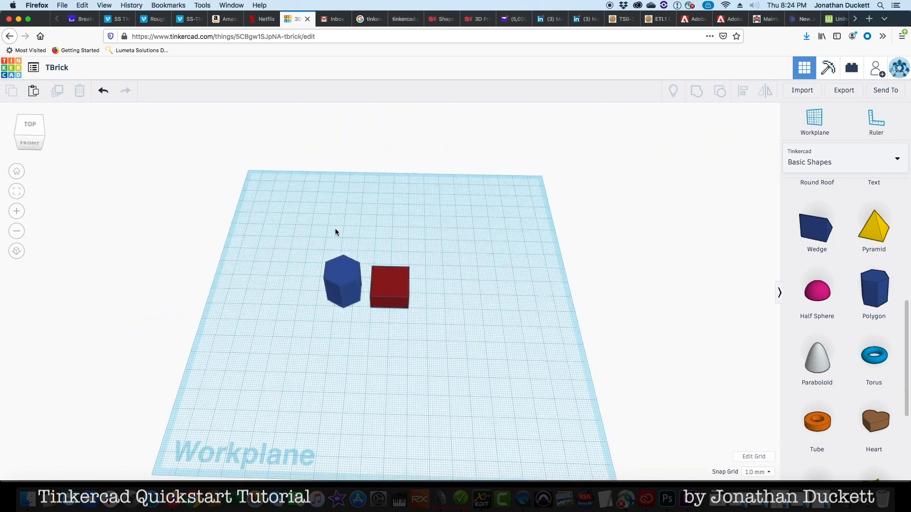
{"action": "left_click", "coordinate": [17, 172]}
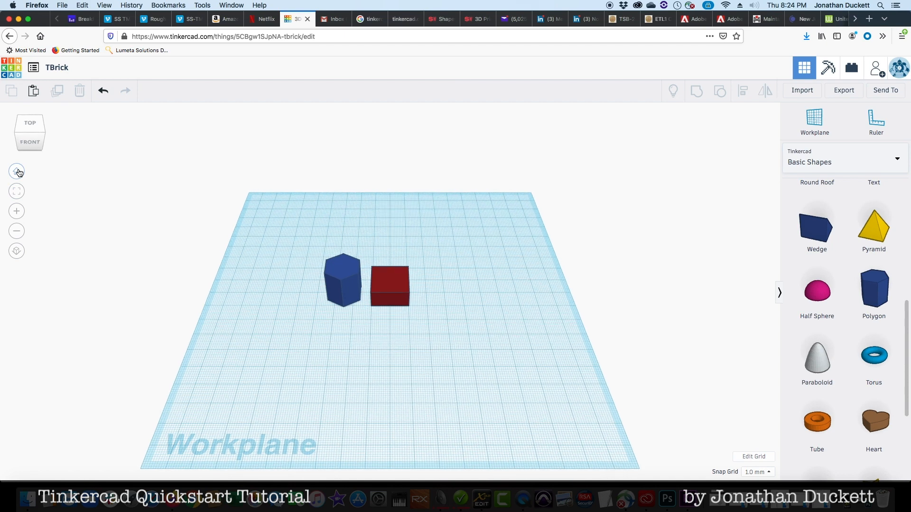
{"action": "left_click", "coordinate": [28, 126]}
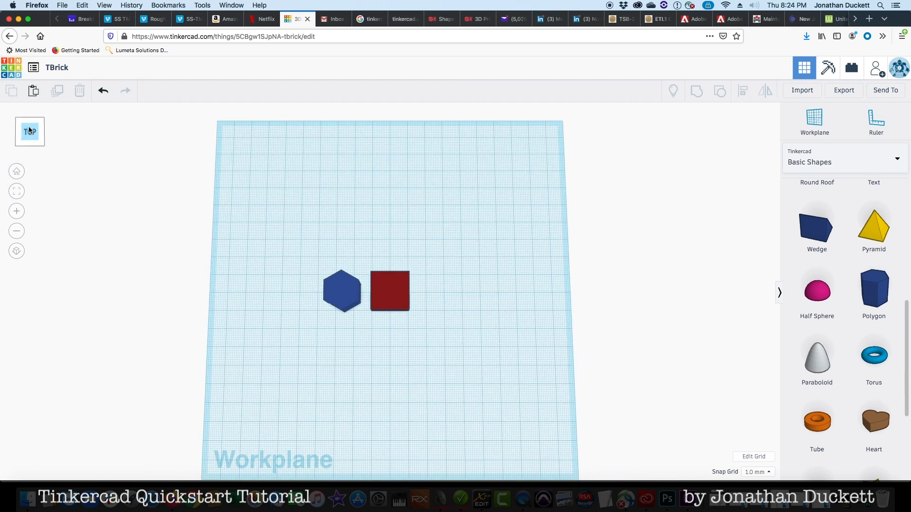
{"action": "left_click", "coordinate": [17, 251]}
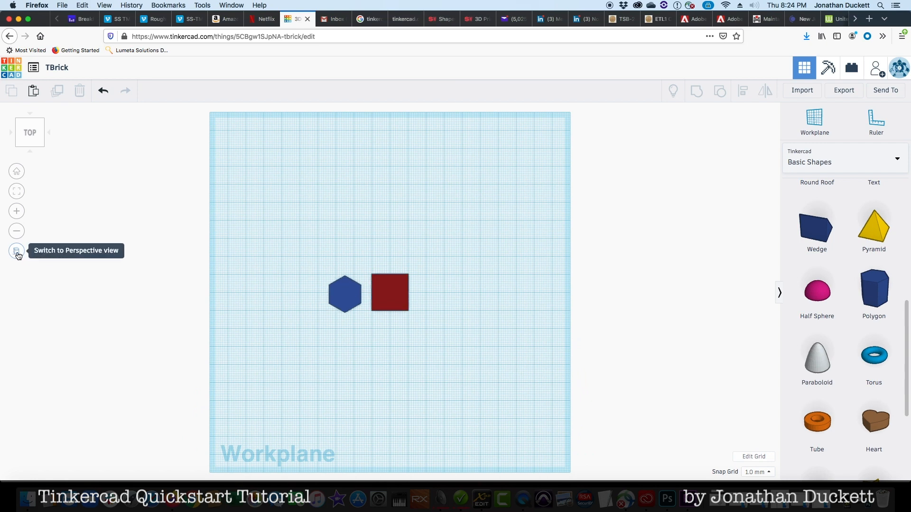
{"action": "scroll", "coordinate": [292, 359], "scroll_direction": "up", "scroll_amount": 5}
{"action": "scroll", "coordinate": [291, 360], "scroll_direction": "up", "scroll_amount": 1}
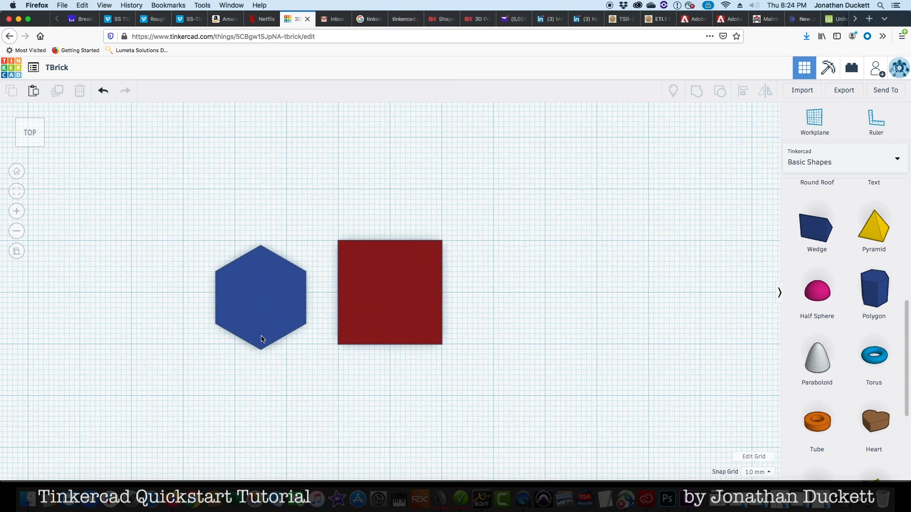
{"action": "left_click_drag", "start_coordinate": [246, 308], "coordinate": [267, 300]}
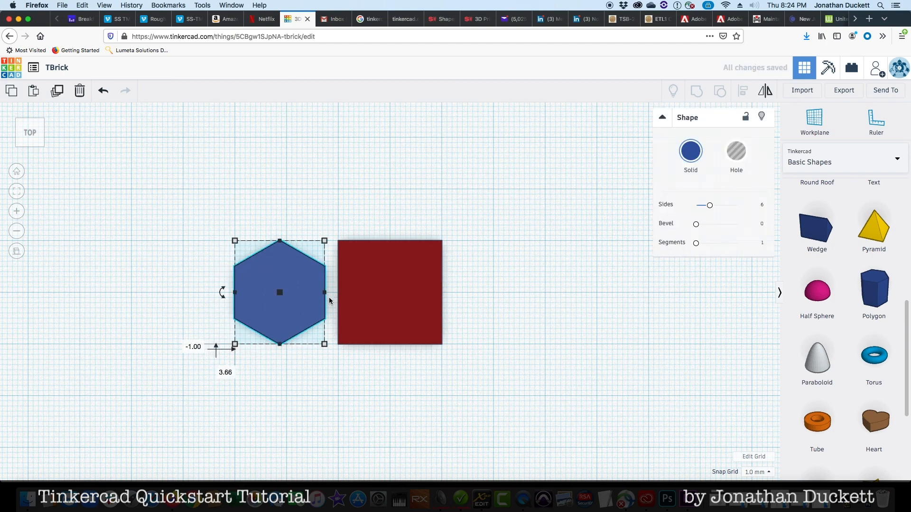
Step: Resize the polygon's base to 16 by 18 mm and overlap it with the left part of the red box
{"action": "left_click_drag", "start_coordinate": [324, 295], "coordinate": [317, 295]}
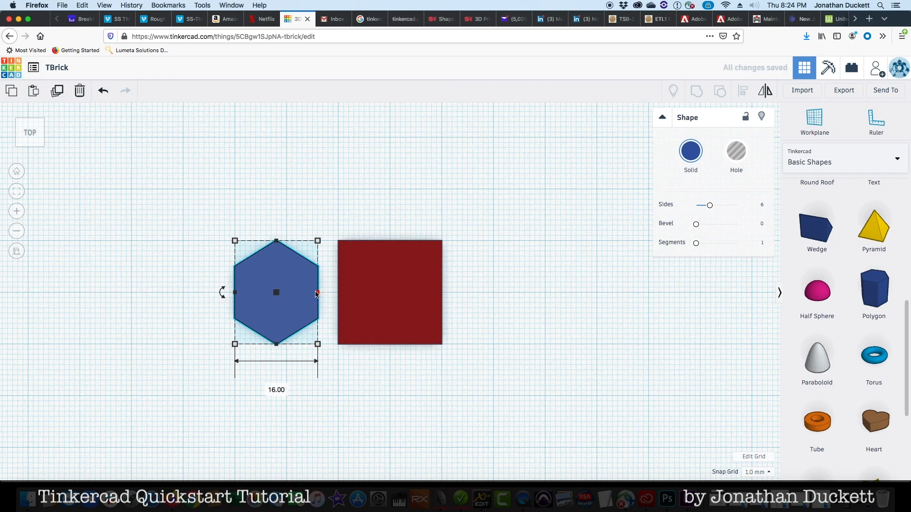
{"action": "left_click_drag", "start_coordinate": [313, 294], "coordinate": [343, 294]}
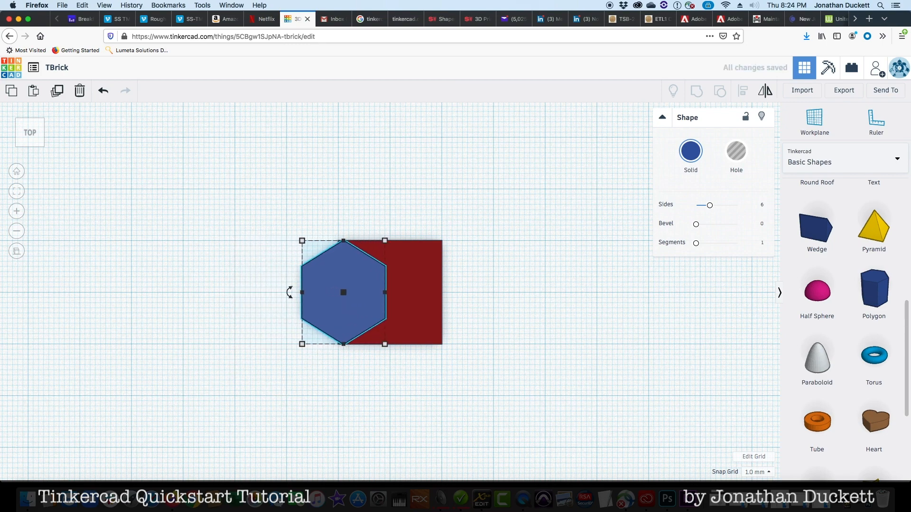
{"action": "left_click_drag", "start_coordinate": [343, 242], "coordinate": [343, 245], "text": "alt"}
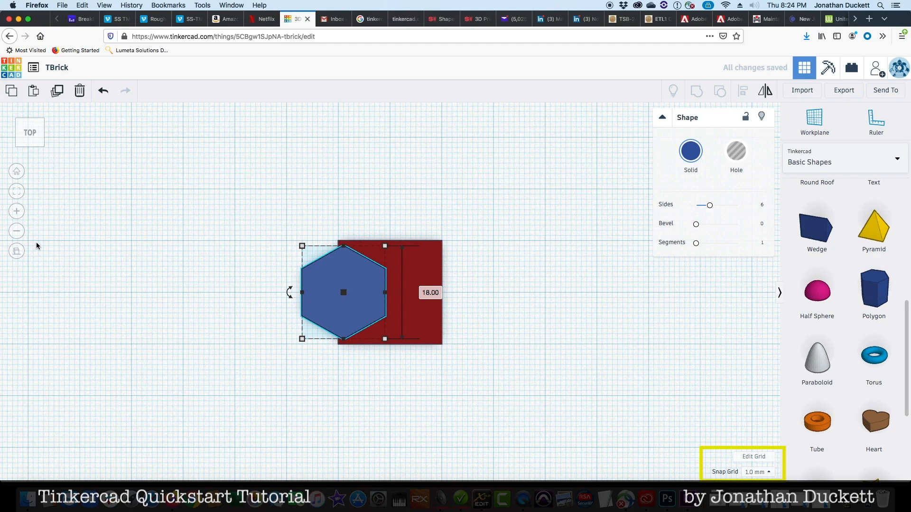
Step: Return to perspective view, lower the polygon's height to 10 mm, and restore the home view
{"action": "left_click", "coordinate": [17, 252]}
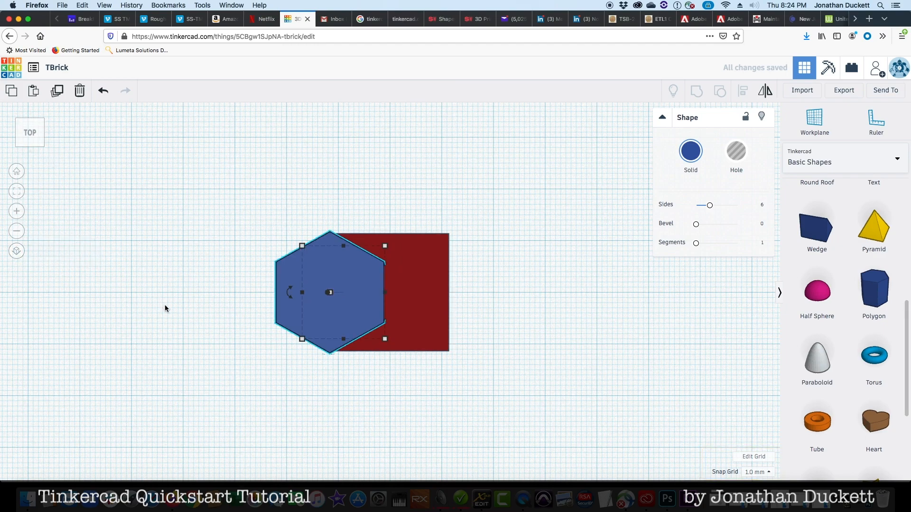
{"action": "right_click_drag", "start_coordinate": [165, 286], "coordinate": [164, 226]}
{"action": "mouse_move", "coordinate": [338, 195]}
{"action": "left_click_drag", "start_coordinate": [336, 195], "coordinate": [343, 247]}
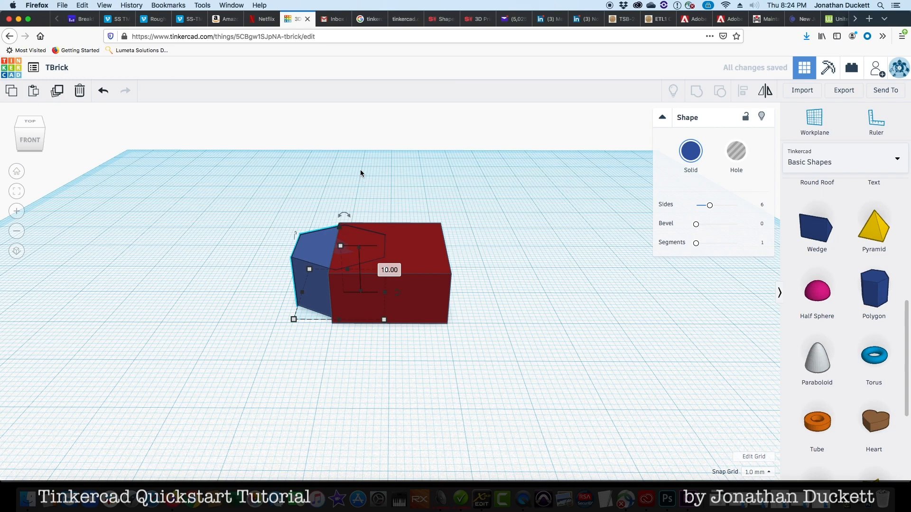
{"action": "right_click_drag", "start_coordinate": [360, 171], "coordinate": [362, 219]}
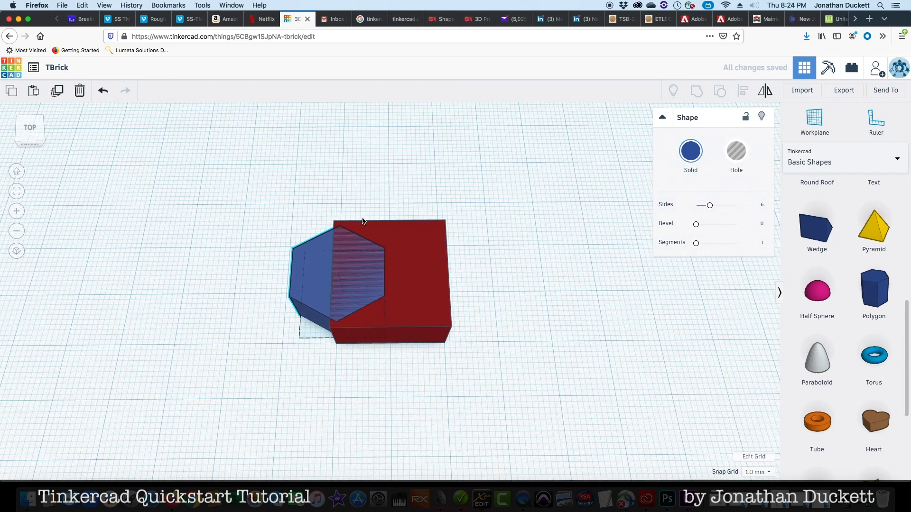
{"action": "left_click", "coordinate": [18, 174]}
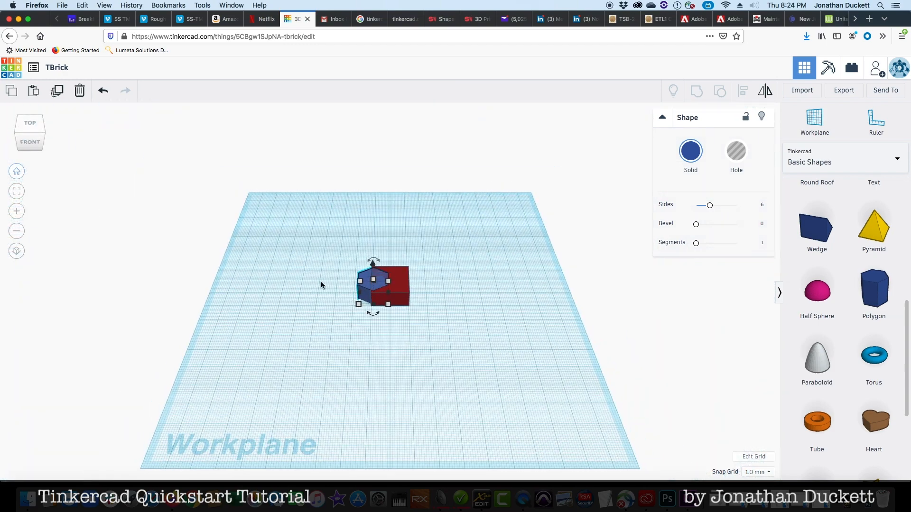
Step: Place a copy of the blue polygon at the back-left corner of the workplane, leaving the original overlapping the box
{"action": "left_click", "coordinate": [425, 326]}
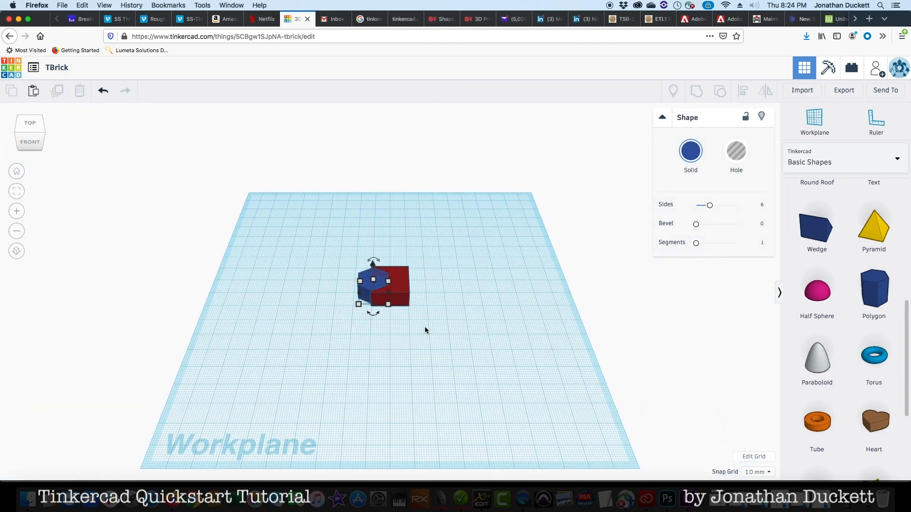
{"action": "left_click", "coordinate": [364, 285]}
{"action": "left_click_drag", "start_coordinate": [368, 288], "coordinate": [255, 198]}
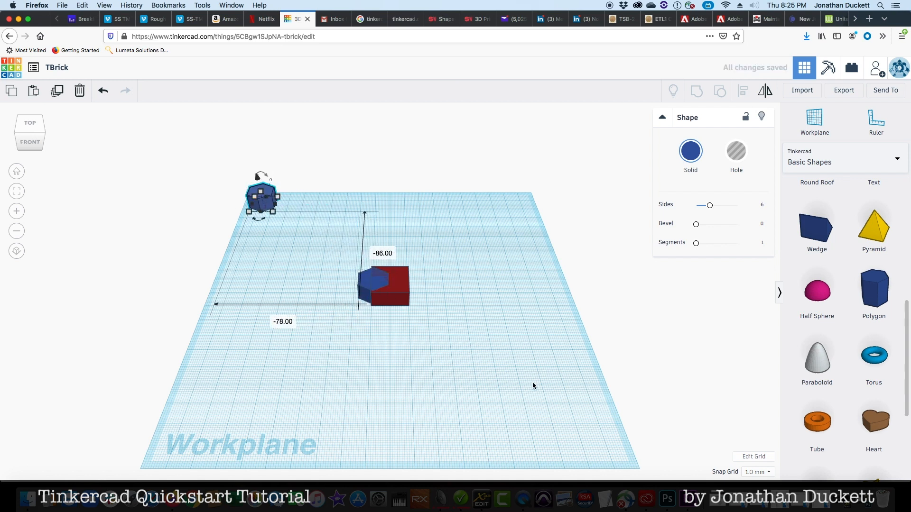
Step: Group the red box with the polygon that overlaps it
{"action": "left_click", "coordinate": [533, 396]}
{"action": "left_click_drag", "start_coordinate": [327, 248], "coordinate": [457, 329]}
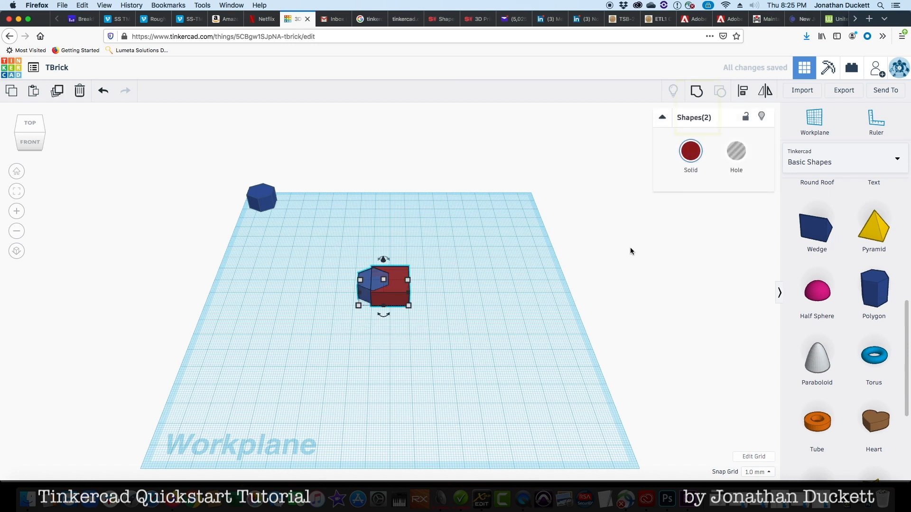
{"action": "left_click", "coordinate": [696, 91]}
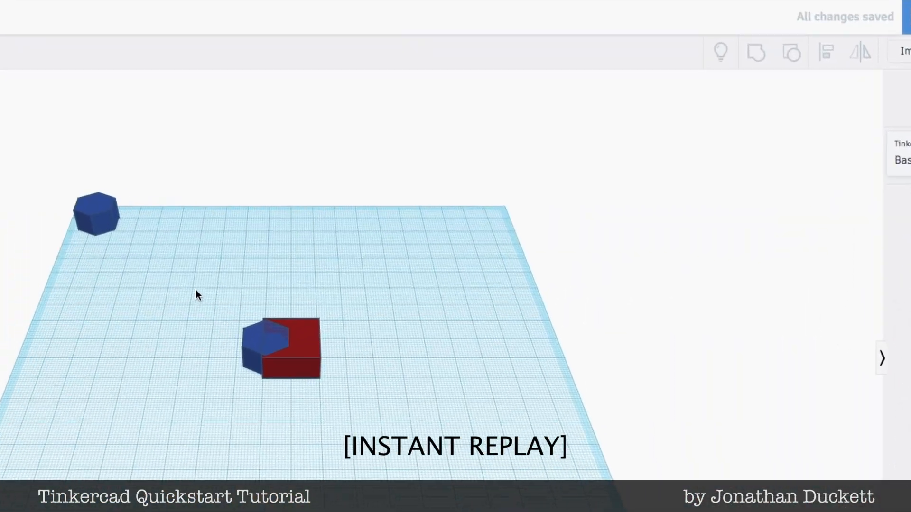
Step: Select the red box and its overlapping blue polygon together, combine them into one red shape, and deselect it
{"action": "left_click_drag", "start_coordinate": [175, 297], "coordinate": [385, 433]}
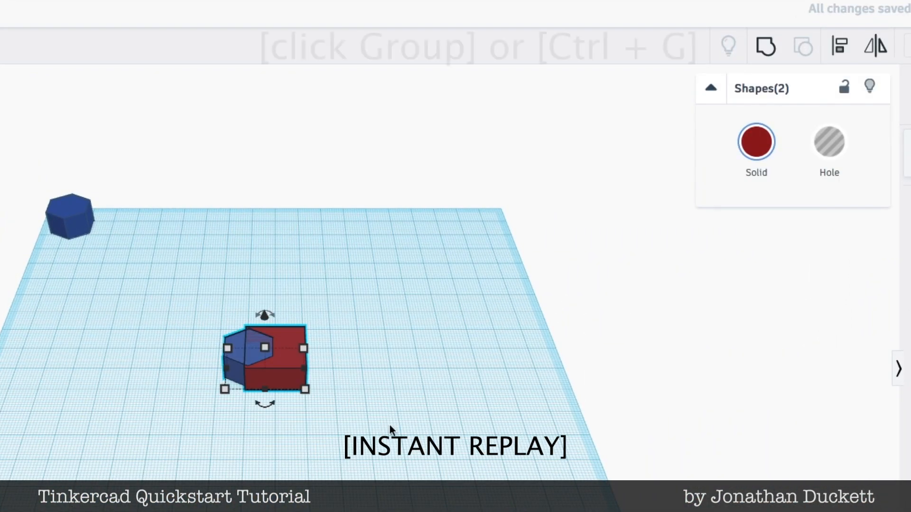
{"action": "left_click", "coordinate": [769, 48]}
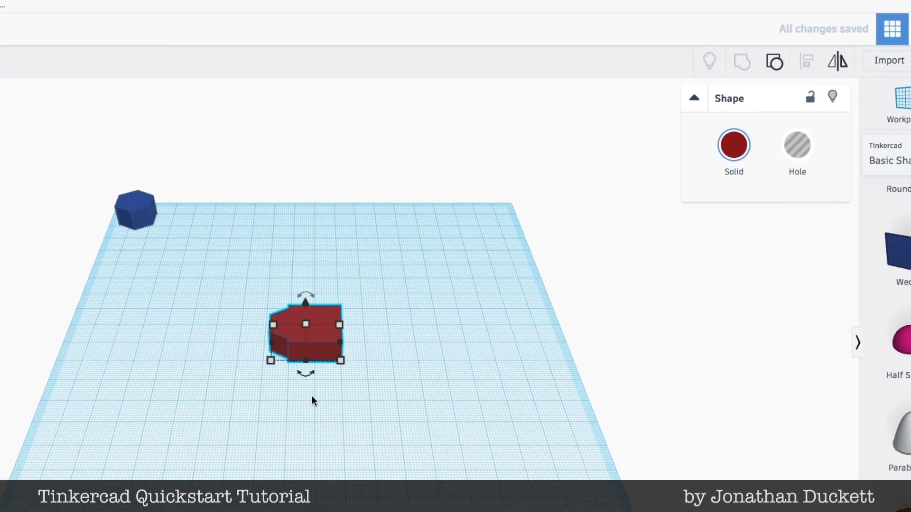
{"action": "left_click", "coordinate": [306, 394]}
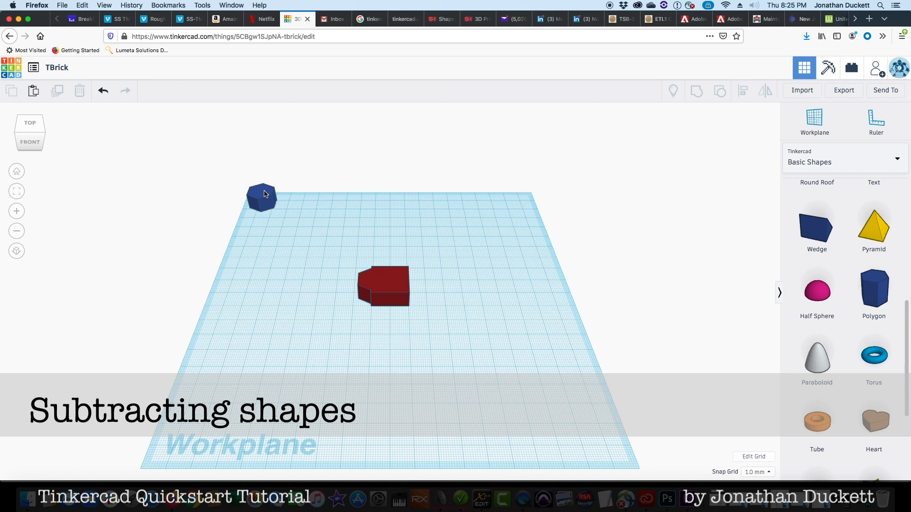
Step: Move the spare blue polygon from the workplane's back-left corner to just right of the red shape and turn it into a hole
{"action": "left_click_drag", "start_coordinate": [266, 195], "coordinate": [438, 280]}
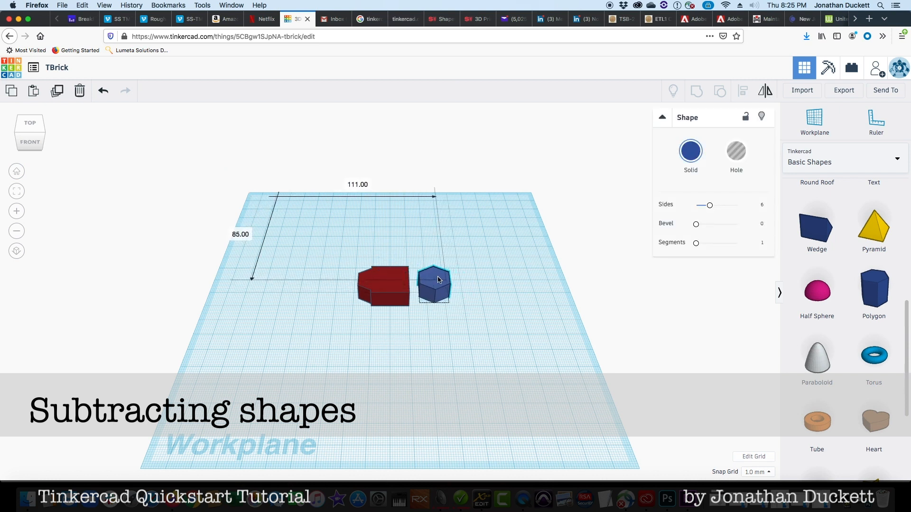
{"action": "left_click", "coordinate": [537, 303]}
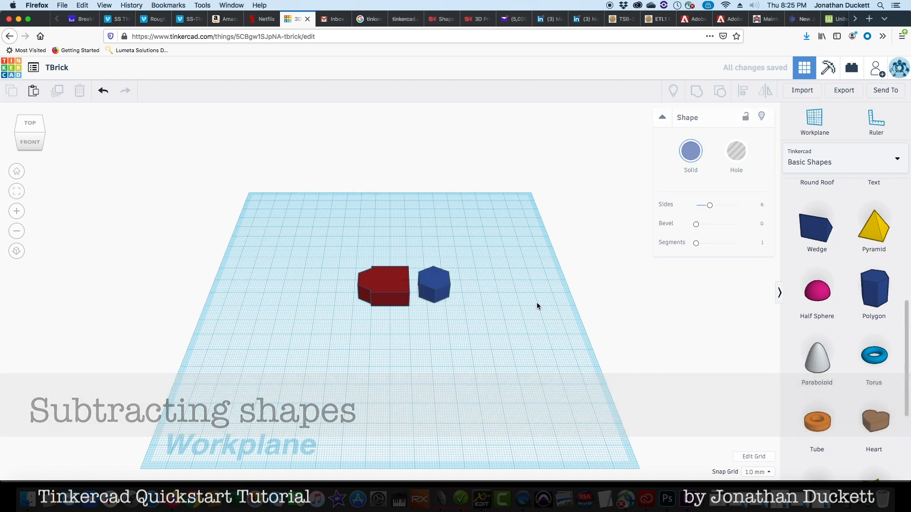
{"action": "left_click", "coordinate": [446, 296]}
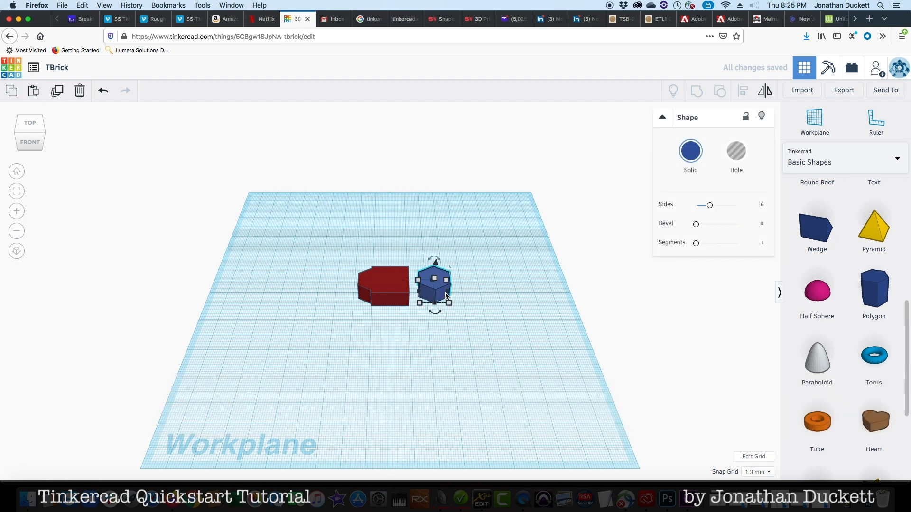
{"action": "left_click", "coordinate": [728, 162]}
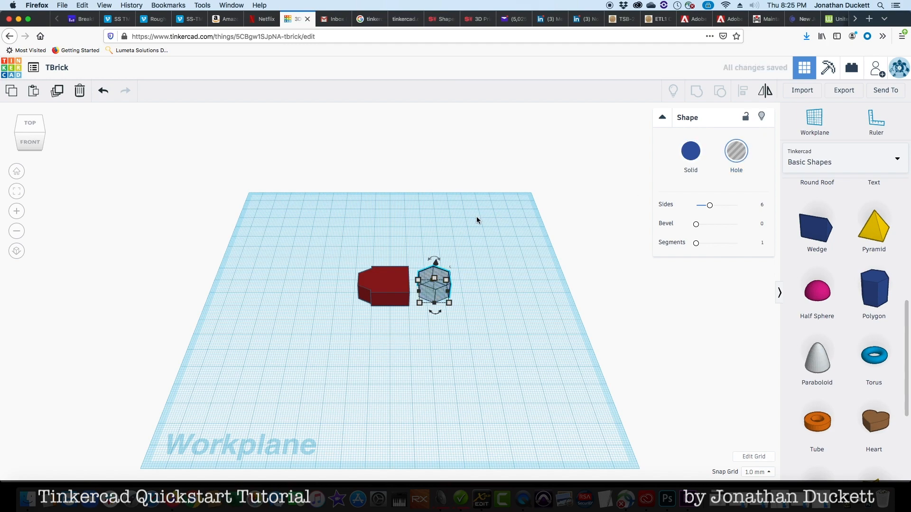
Step: Move the polygon hole about 13 mm left in top view so it overlaps the middle of the red shape's right end
{"action": "left_click", "coordinate": [30, 123]}
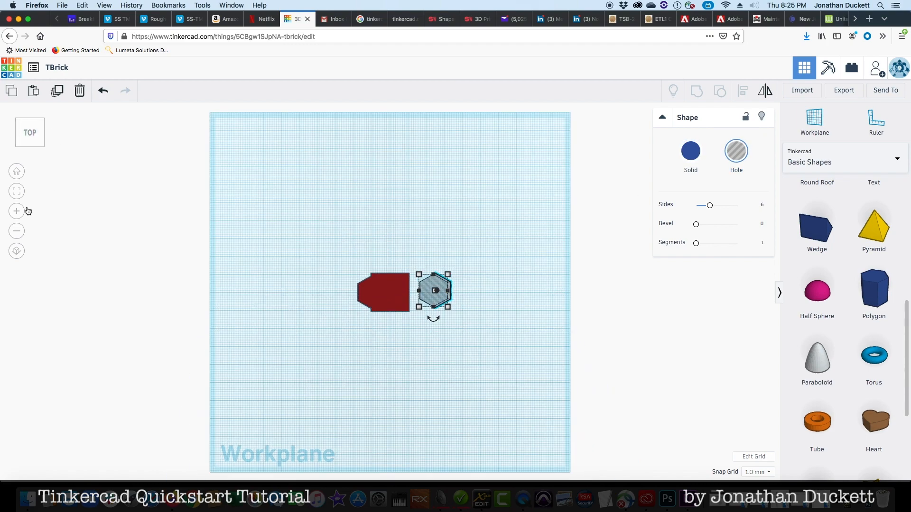
{"action": "scroll", "coordinate": [411, 355], "scroll_direction": "up", "scroll_amount": 4}
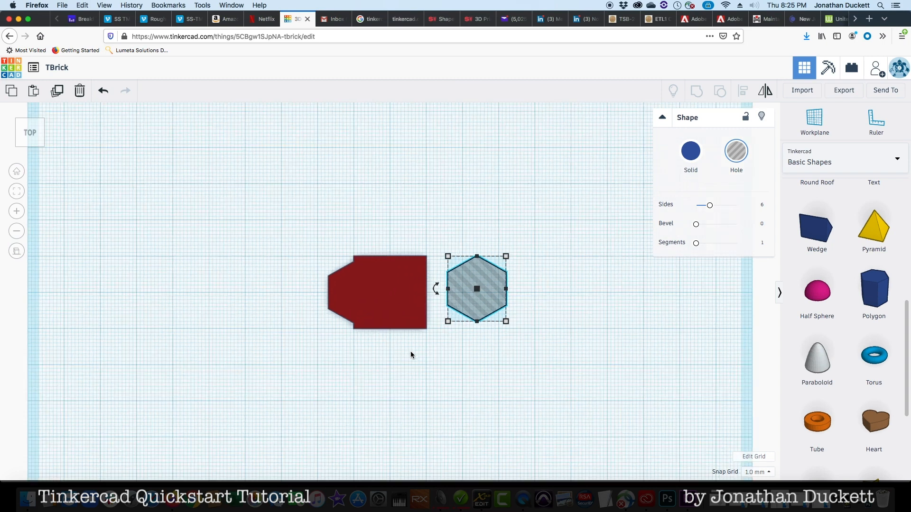
{"action": "left_click_drag", "start_coordinate": [493, 301], "coordinate": [471, 309]}
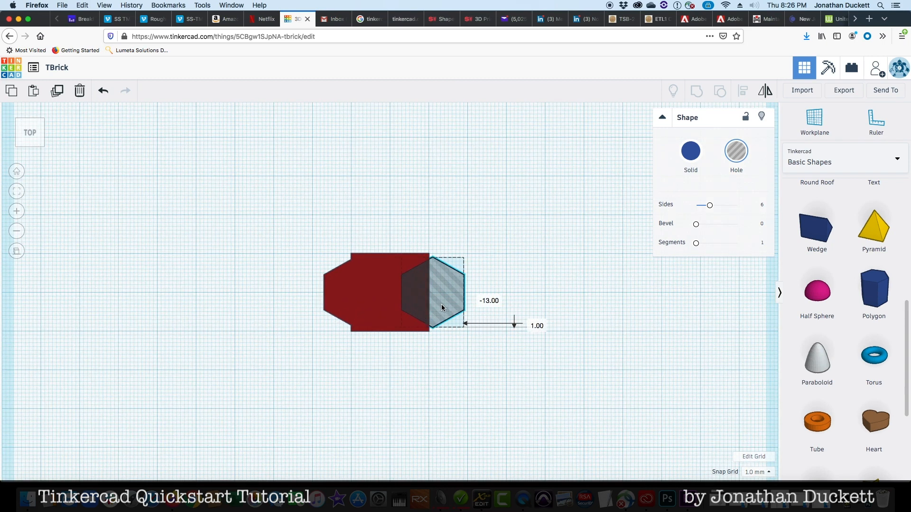
{"action": "left_click", "coordinate": [553, 351]}
Step: Group the red shape with the overlapping polygon hole to cut an angular notch into its right end
{"action": "left_click_drag", "start_coordinate": [283, 228], "coordinate": [503, 377]}
{"action": "right_click_drag", "start_coordinate": [429, 371], "coordinate": [604, 368]}
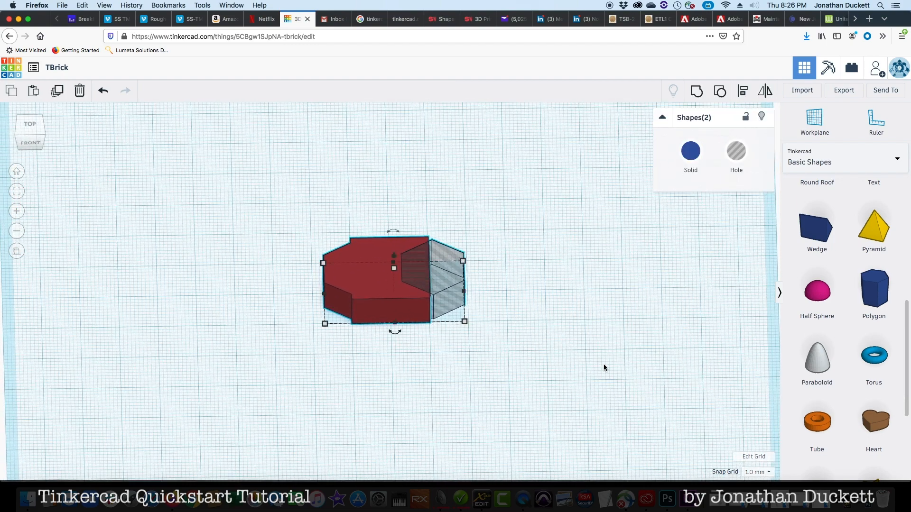
{"action": "left_click", "coordinate": [697, 93]}
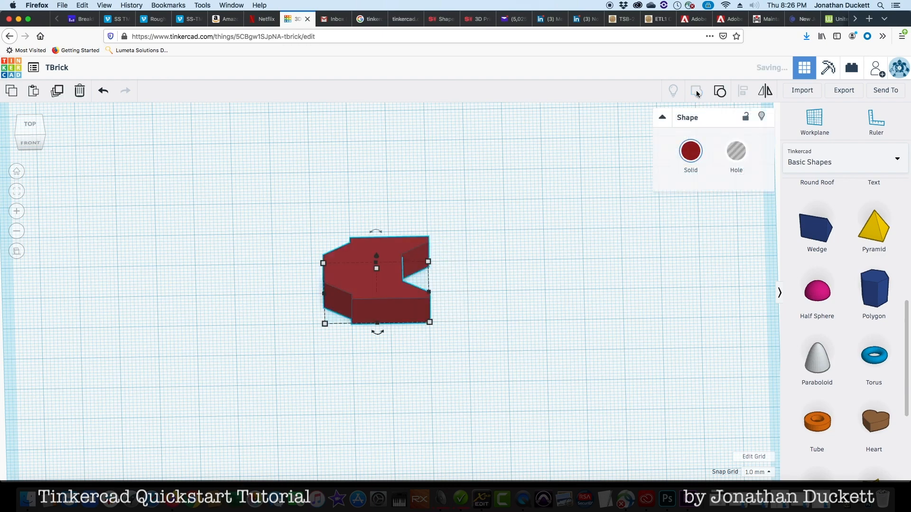
{"action": "left_click", "coordinate": [498, 248]}
{"action": "mouse_move", "coordinate": [506, 246]}
{"action": "right_mouse_down"}
{"action": "mouse_move", "coordinate": [225, 254]}
{"action": "mouse_move", "coordinate": [191, 244]}
{"action": "mouse_move", "coordinate": [484, 265]}
{"action": "mouse_move", "coordinate": [503, 255]}
{"action": "mouse_move", "coordinate": [492, 253]}
{"action": "right_mouse_up"}
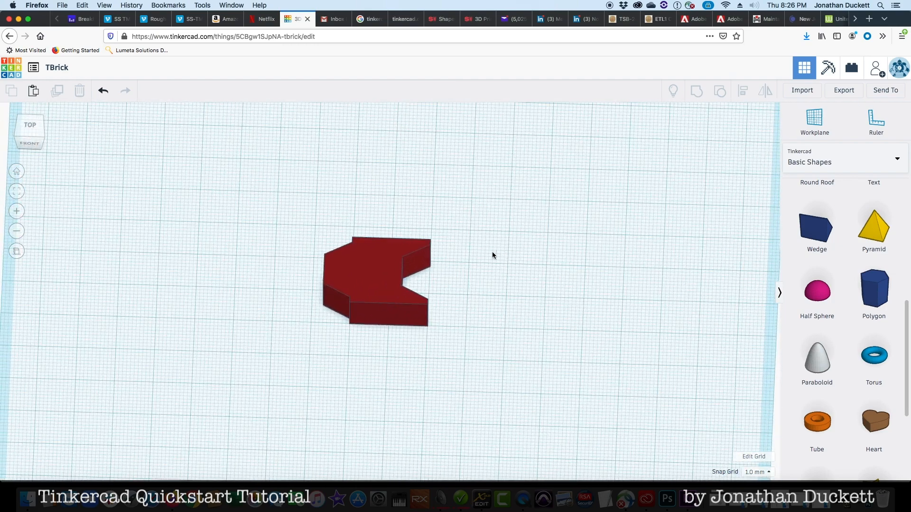
Step: Place a solid orange cylinder from the basic shapes on the workplane, just right of the notched red shape
{"action": "left_click", "coordinate": [29, 140]}
{"action": "left_click", "coordinate": [17, 175]}
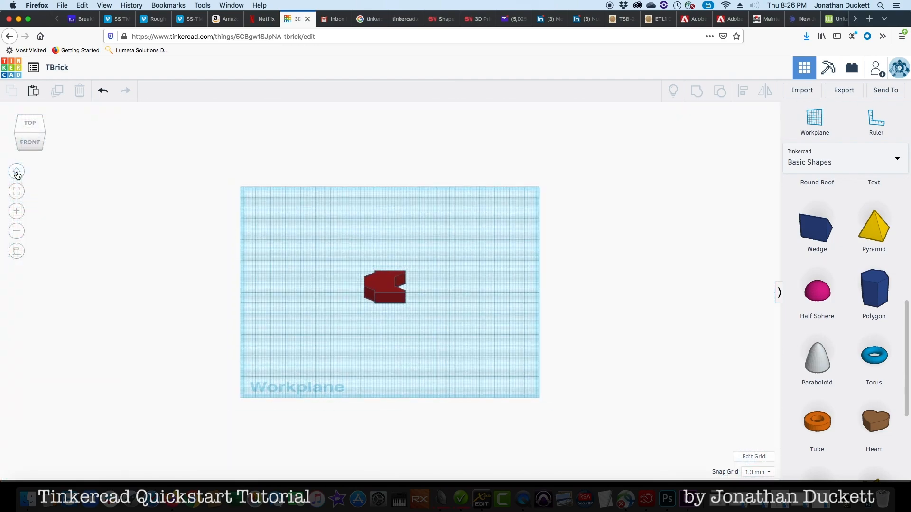
{"action": "left_click", "coordinate": [17, 252]}
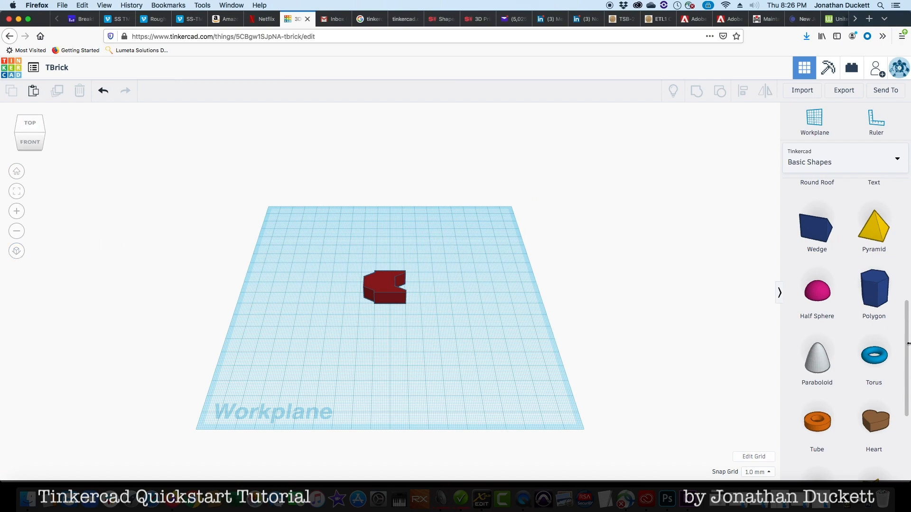
{"action": "scroll", "coordinate": [908, 343], "scroll_direction": "up", "scroll_amount": 5}
{"action": "left_click_drag", "start_coordinate": [874, 275], "coordinate": [428, 290]}
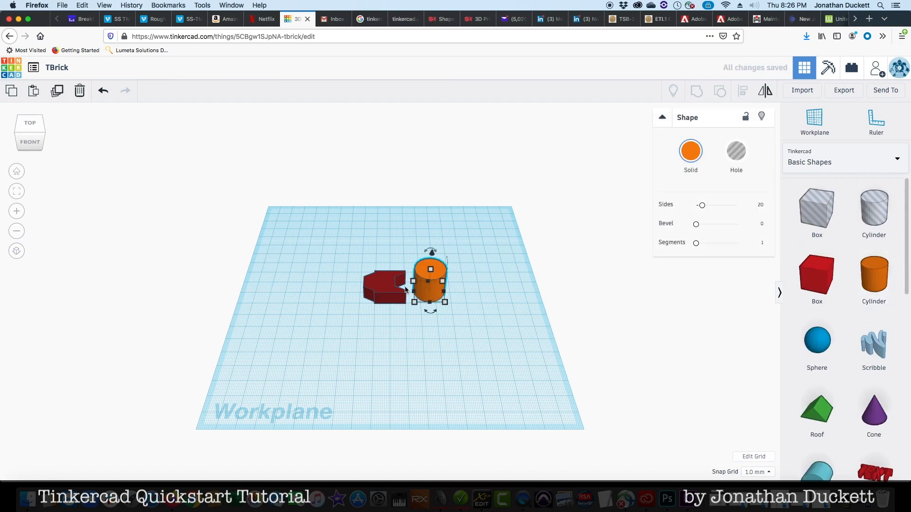
Step: Reduce the orange cylinder's diameter to 12 mm in the flat top view, level with the middle of the red shape
{"action": "left_click", "coordinate": [30, 125]}
{"action": "scroll", "coordinate": [402, 321], "scroll_direction": "up", "scroll_amount": 5}
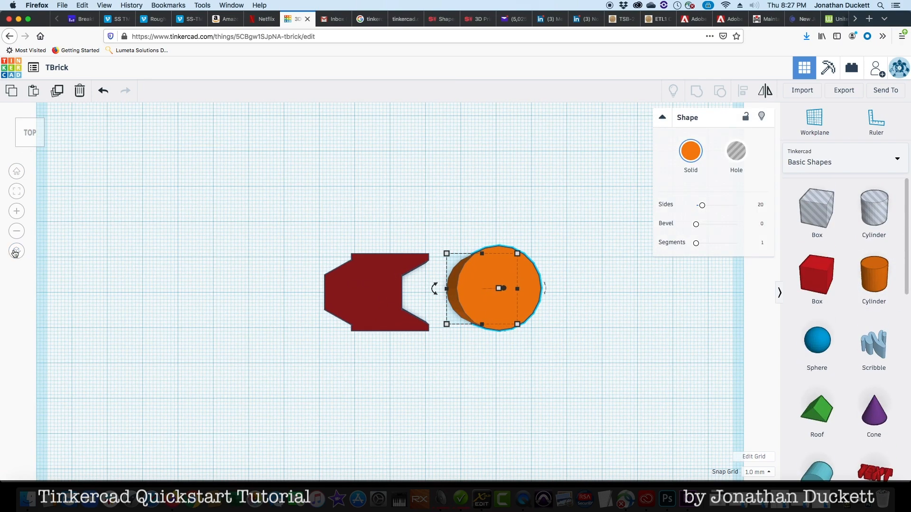
{"action": "left_click", "coordinate": [16, 252]}
{"action": "left_click_drag", "start_coordinate": [492, 275], "coordinate": [502, 293]}
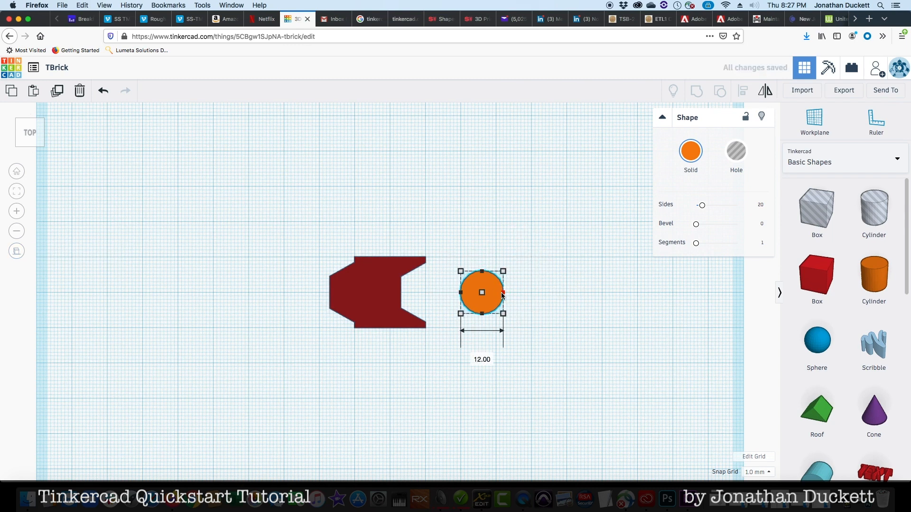
Step: Nudge the orange cylinder left until it sits in the middle of the notched red shape
{"action": "key", "text": "Left"}
{"action": "key", "text": "Left"}
{"action": "key", "text": "Left"}
{"action": "key", "text": "Left"}
{"action": "key", "text": "Left"}
{"action": "key", "text": "Left"}
{"action": "key", "text": "Left"}
{"action": "key", "text": "Left"}
{"action": "key", "text": "Left"}
{"action": "key", "text": "Left"}
{"action": "key", "text": "Left"}
{"action": "key", "text": "Left"}
{"action": "key", "text": "Left"}
{"action": "key", "text": "Left"}
{"action": "key", "text": "Left"}
{"action": "key", "text": "Left"}
{"action": "key", "text": "Left"}
{"action": "key", "text": "Left"}
{"action": "key", "text": "Left"}
{"action": "key", "text": "Left"}
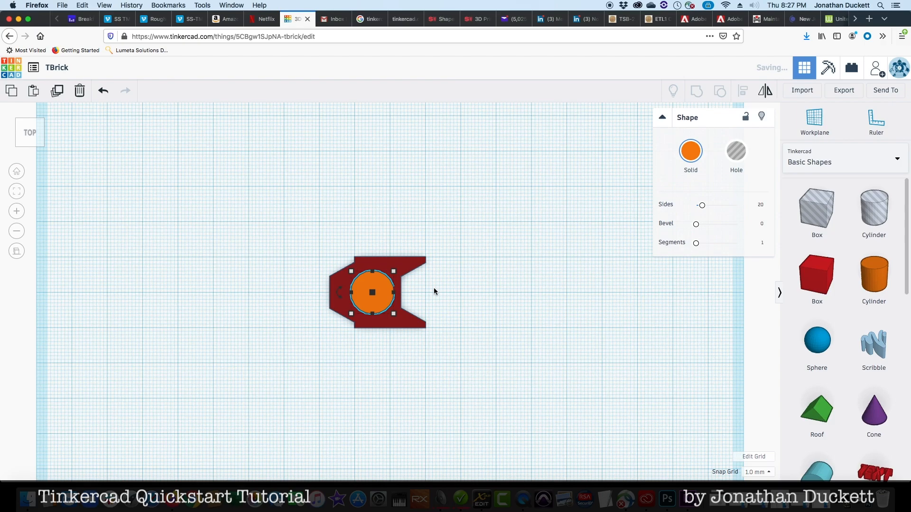
Step: Turn the cylinder into a hole and group it with the red shape to cut a round opening through the brick
{"action": "mouse_move", "coordinate": [375, 313]}
{"action": "right_mouse_down"}
{"action": "mouse_move", "coordinate": [484, 362]}
{"action": "mouse_move", "coordinate": [563, 295]}
{"action": "mouse_move", "coordinate": [266, 309]}
{"action": "mouse_move", "coordinate": [360, 306]}
{"action": "right_mouse_up"}
{"action": "right_click_drag", "start_coordinate": [534, 279], "coordinate": [579, 298]}
{"action": "key", "text": "ctrl+a"}
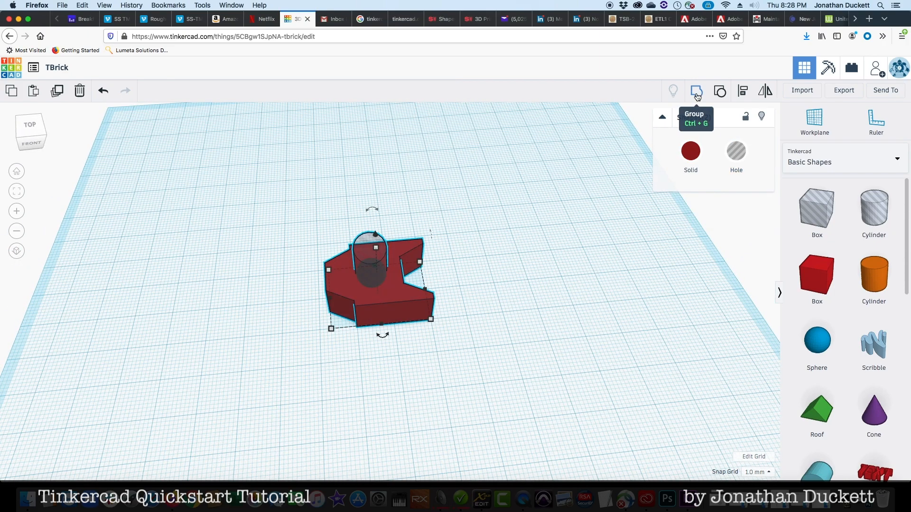
{"action": "left_click", "coordinate": [595, 186]}
{"action": "right_click_drag", "start_coordinate": [249, 237], "coordinate": [359, 270]}
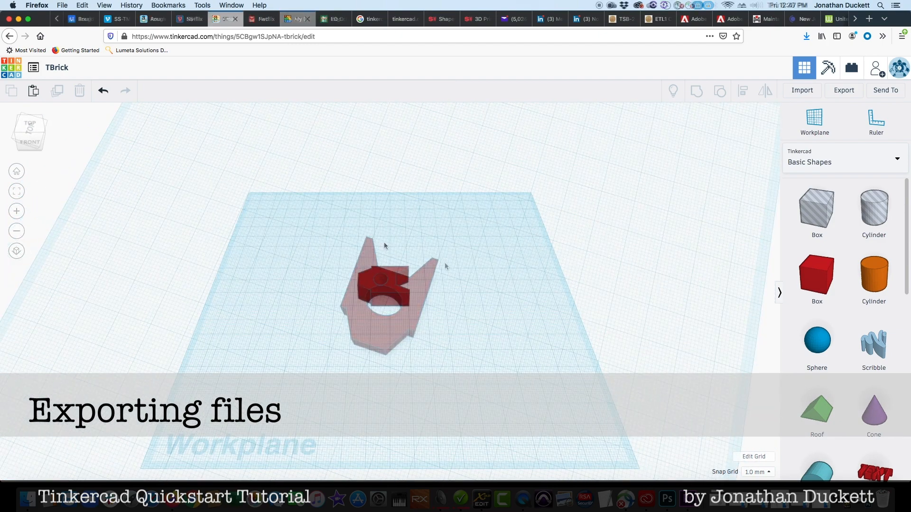
Step: Select the finished brick and export only the selected shape as an STL file for 3D printing
{"action": "left_click_drag", "start_coordinate": [337, 248], "coordinate": [436, 340]}
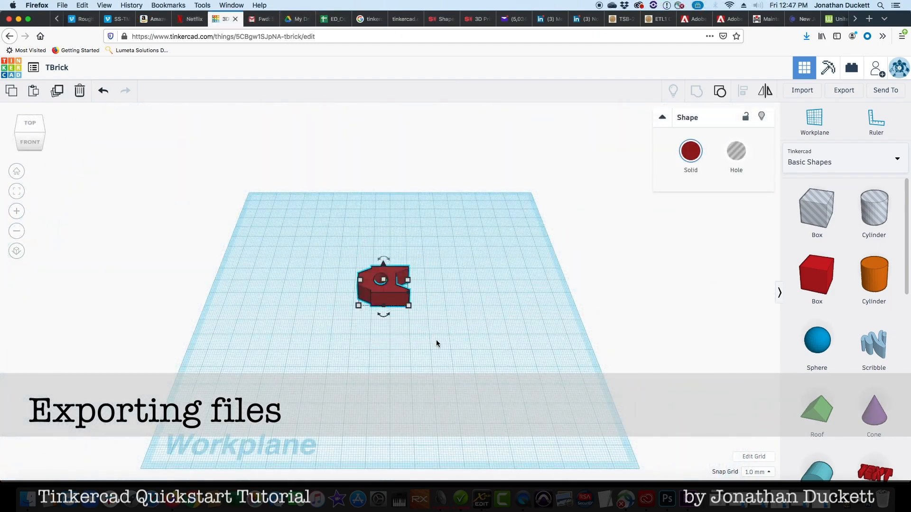
{"action": "left_click", "coordinate": [844, 90]}
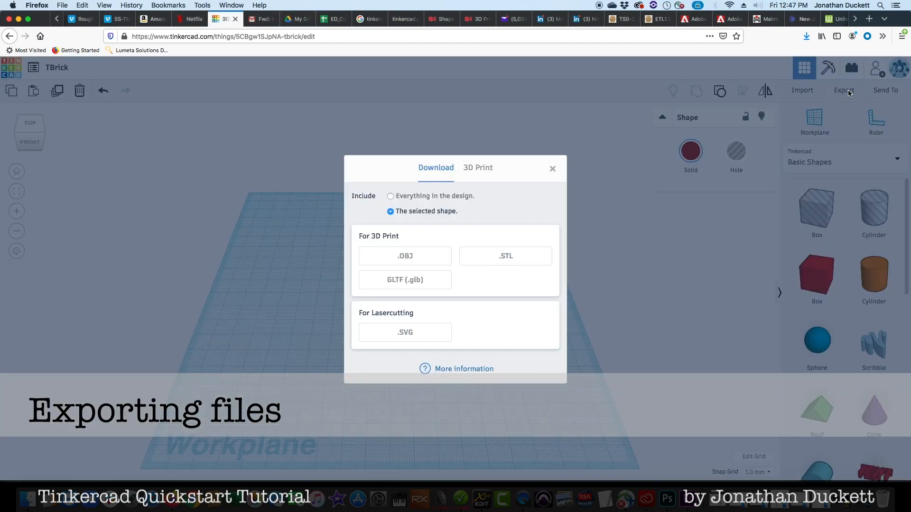
{"action": "left_click", "coordinate": [506, 257]}
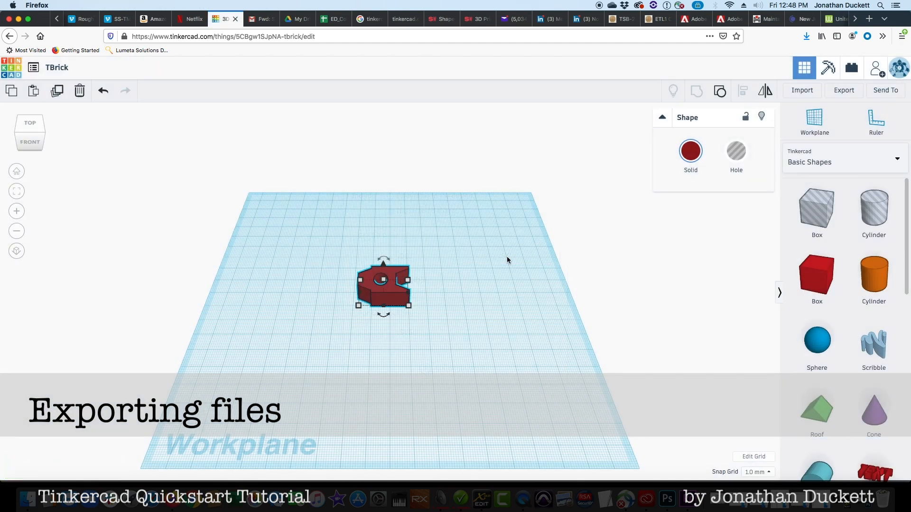
{"action": "left_click", "coordinate": [429, 296]}
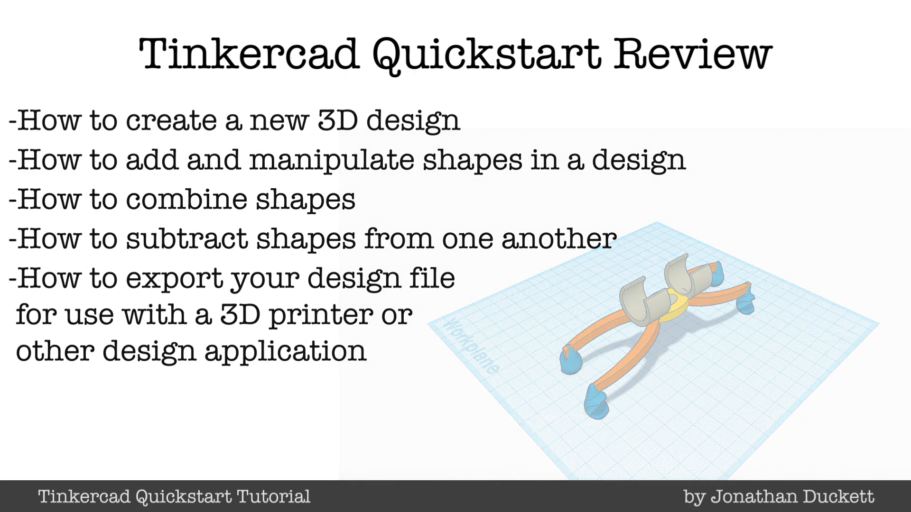
Step: Duplicate the finished brick and its copies repeatedly, fitting them together into two interlocking rows of six bricks
{"action": "left_click", "coordinate": [391, 311]}
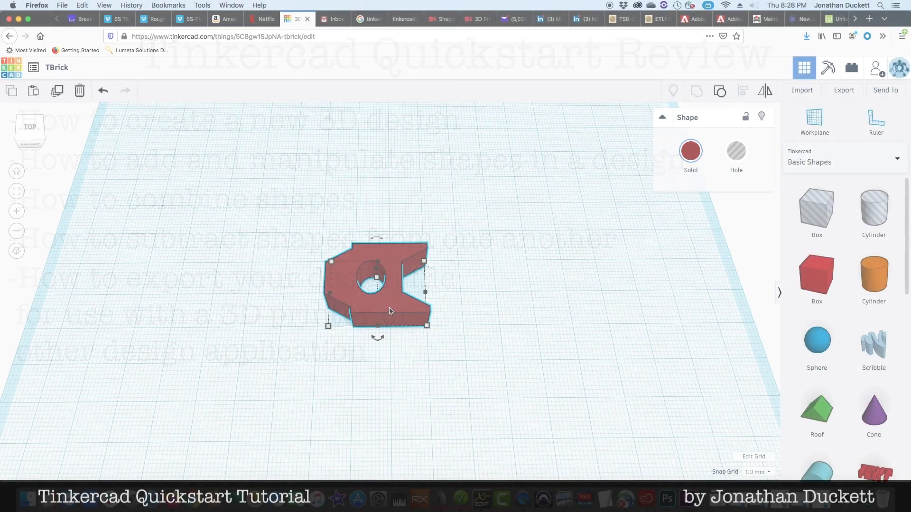
{"action": "left_click_drag", "start_coordinate": [390, 311], "coordinate": [235, 309], "text": "alt"}
{"action": "left_click_drag", "start_coordinate": [134, 270], "coordinate": [451, 329]}
{"action": "left_click_drag", "start_coordinate": [353, 303], "coordinate": [379, 362], "text": "alt"}
{"action": "left_click_drag", "start_coordinate": [116, 190], "coordinate": [470, 409]}
{"action": "left_click_drag", "start_coordinate": [421, 325], "coordinate": [568, 320], "text": "alt"}
{"action": "left_click", "coordinate": [138, 283]}
{"action": "right_click_drag", "start_coordinate": [137, 283], "coordinate": [510, 243]}
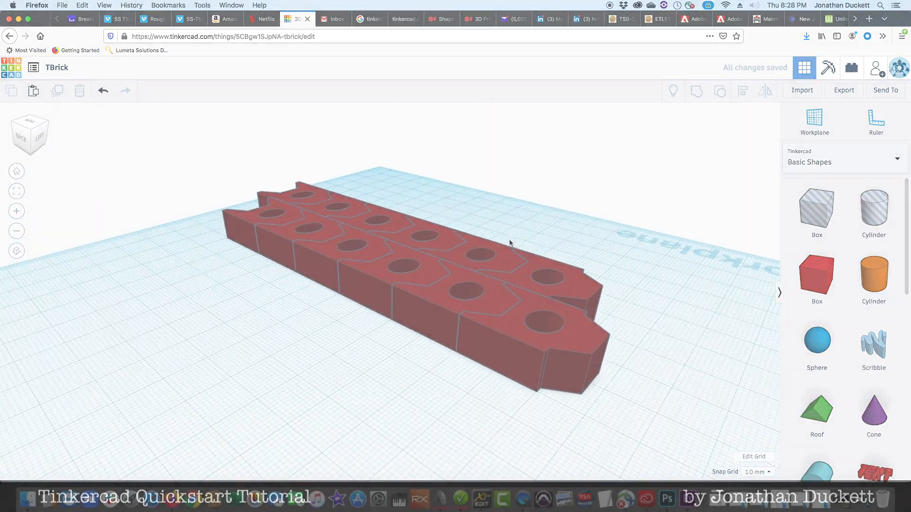